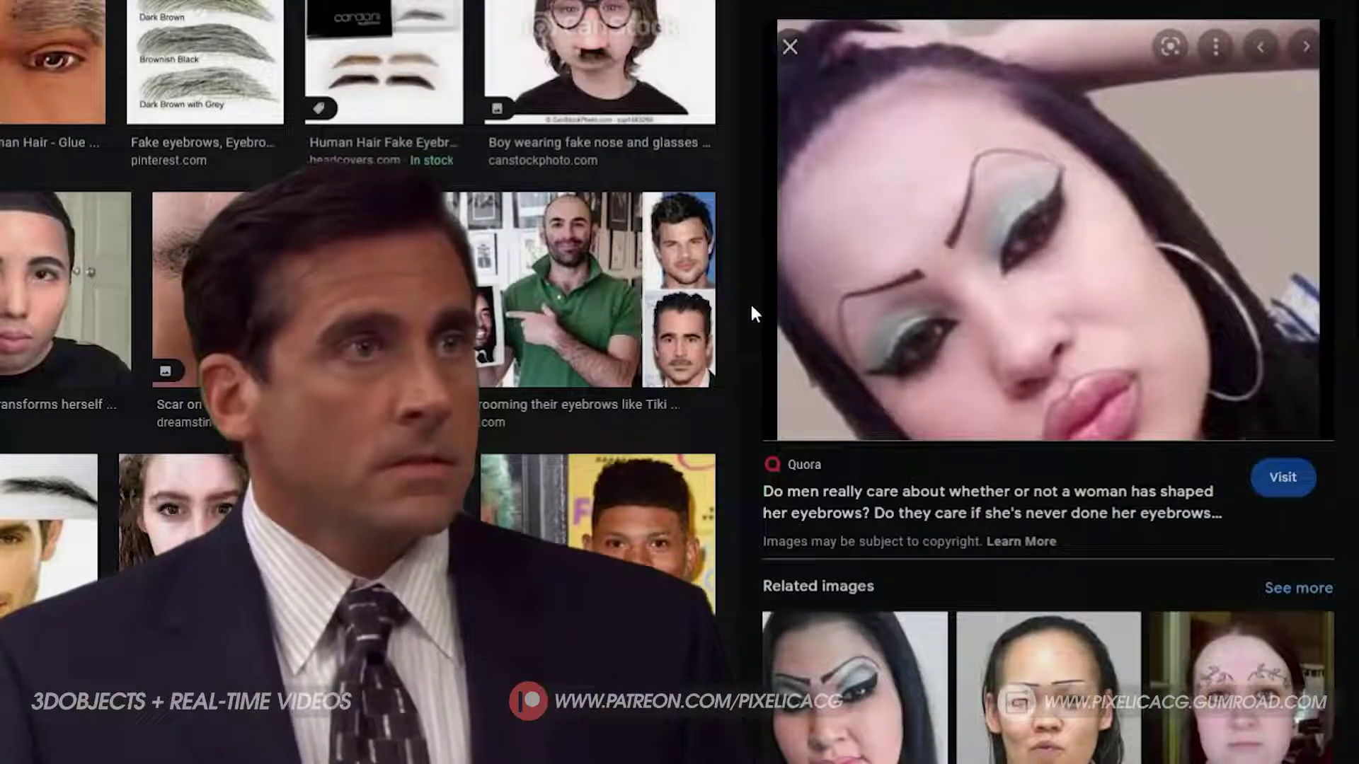
Examine reference photos of natural eyebrows in the image search results to judge their shape and hair direction
scroll(868, 359, down, 5)
scroll(867, 359, down, 3)
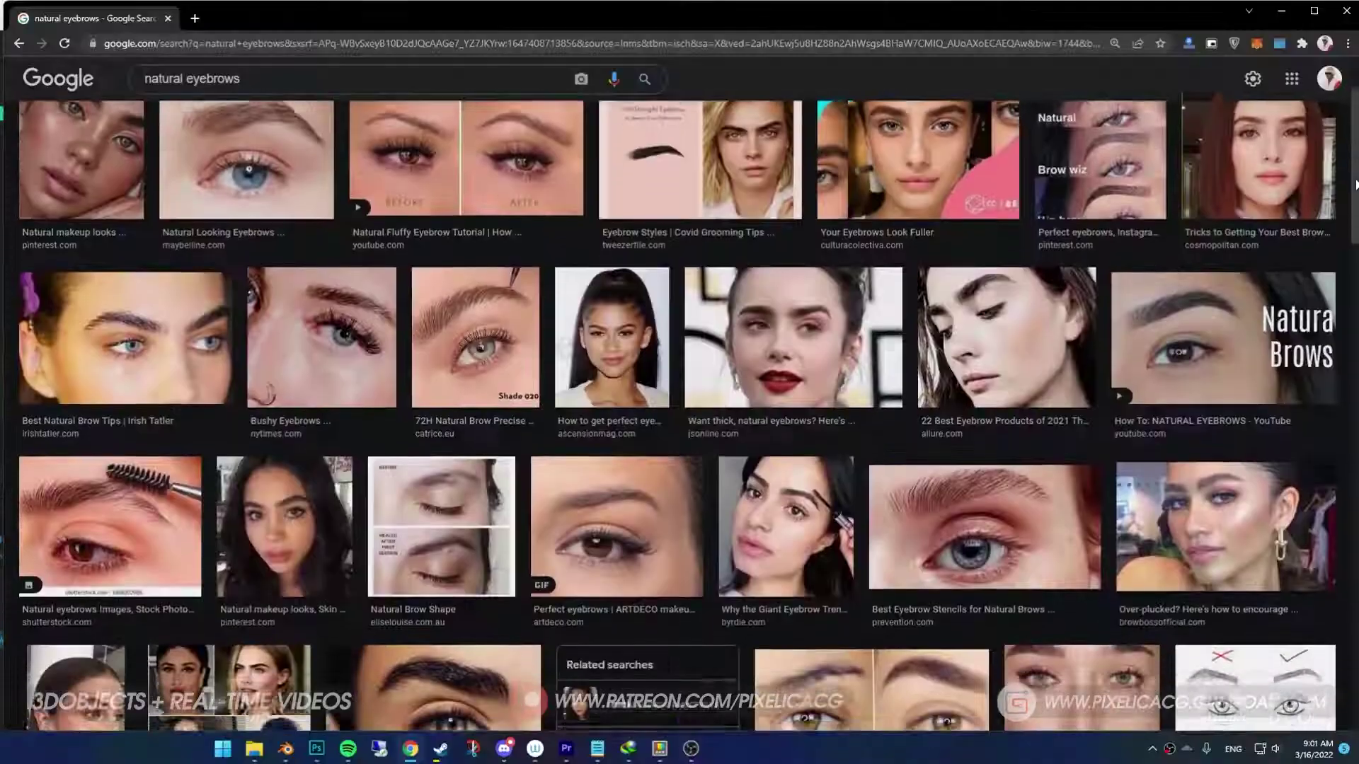
scroll(1346, 217, down, 3)
scroll(1346, 217, down, 3)
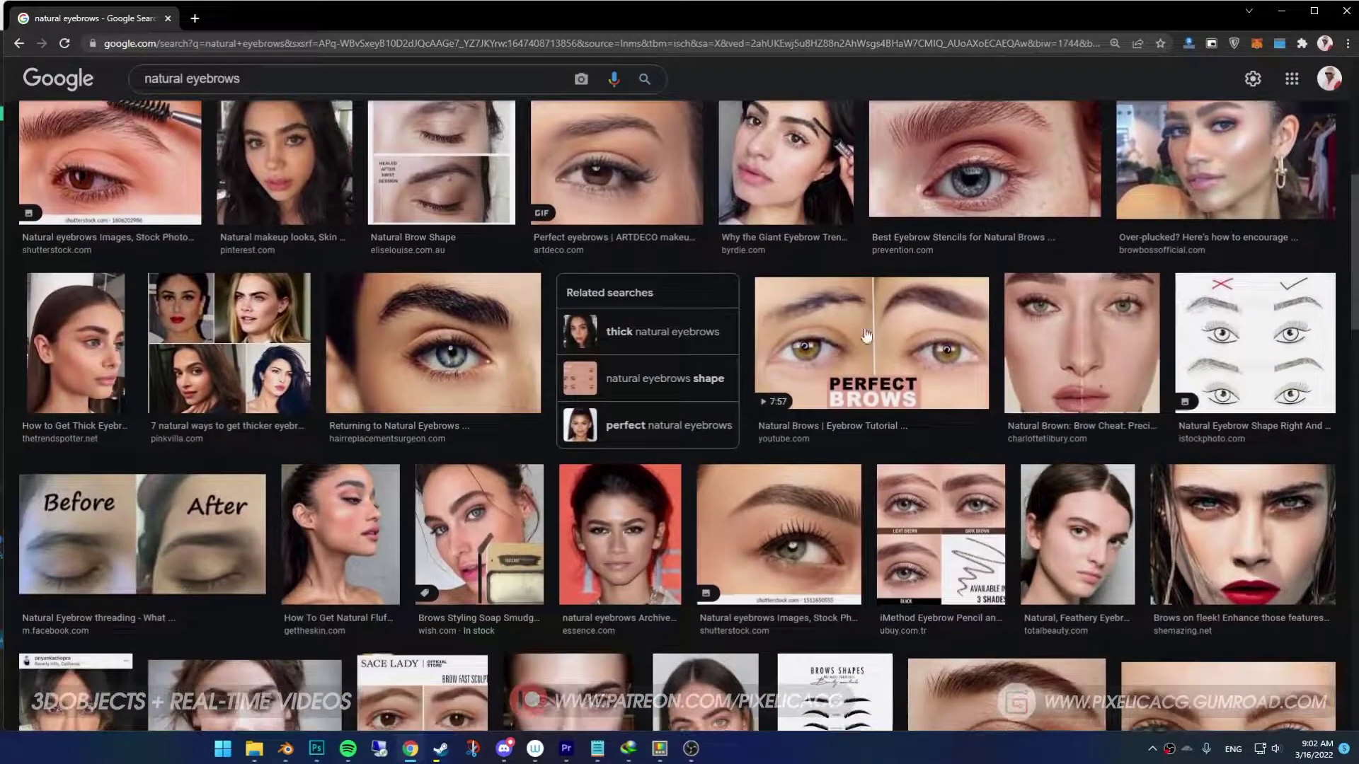
click(527, 332)
Select the head mesh in Blender and switch it to face selection in Edit Mode, framed on the brow area
scroll(843, 366, up, 1)
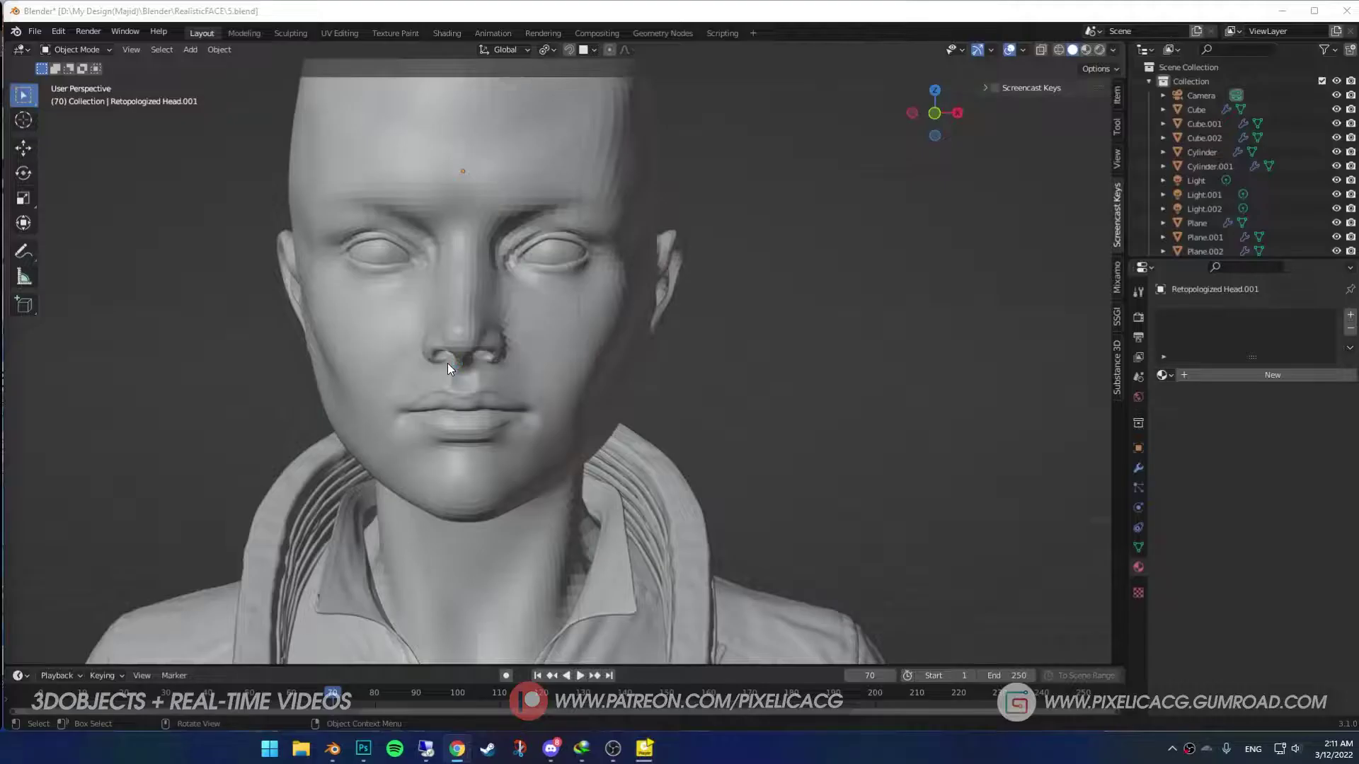
scroll(517, 274, up, 4)
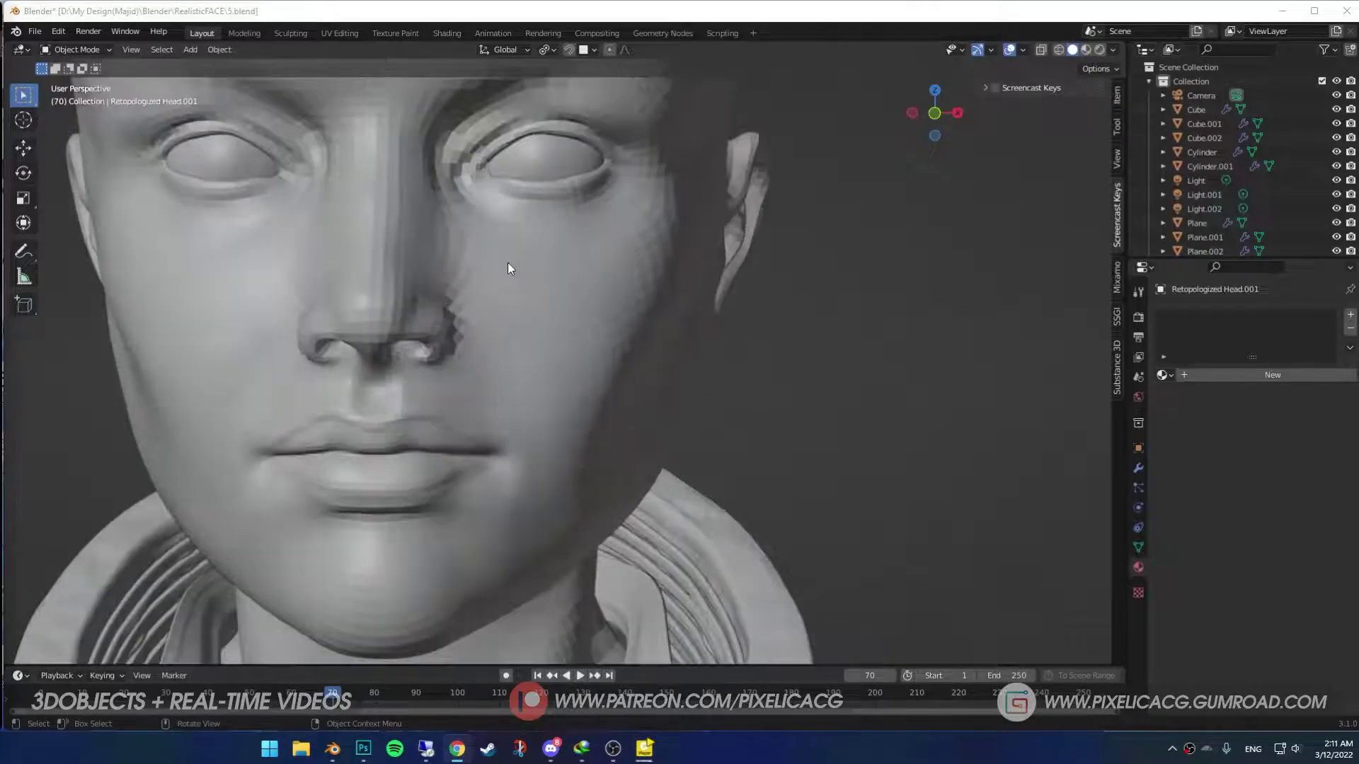
scroll(509, 271, down, 4)
click(566, 373)
middle_drag(595, 394, 606, 464)
scroll(537, 365, up, 3)
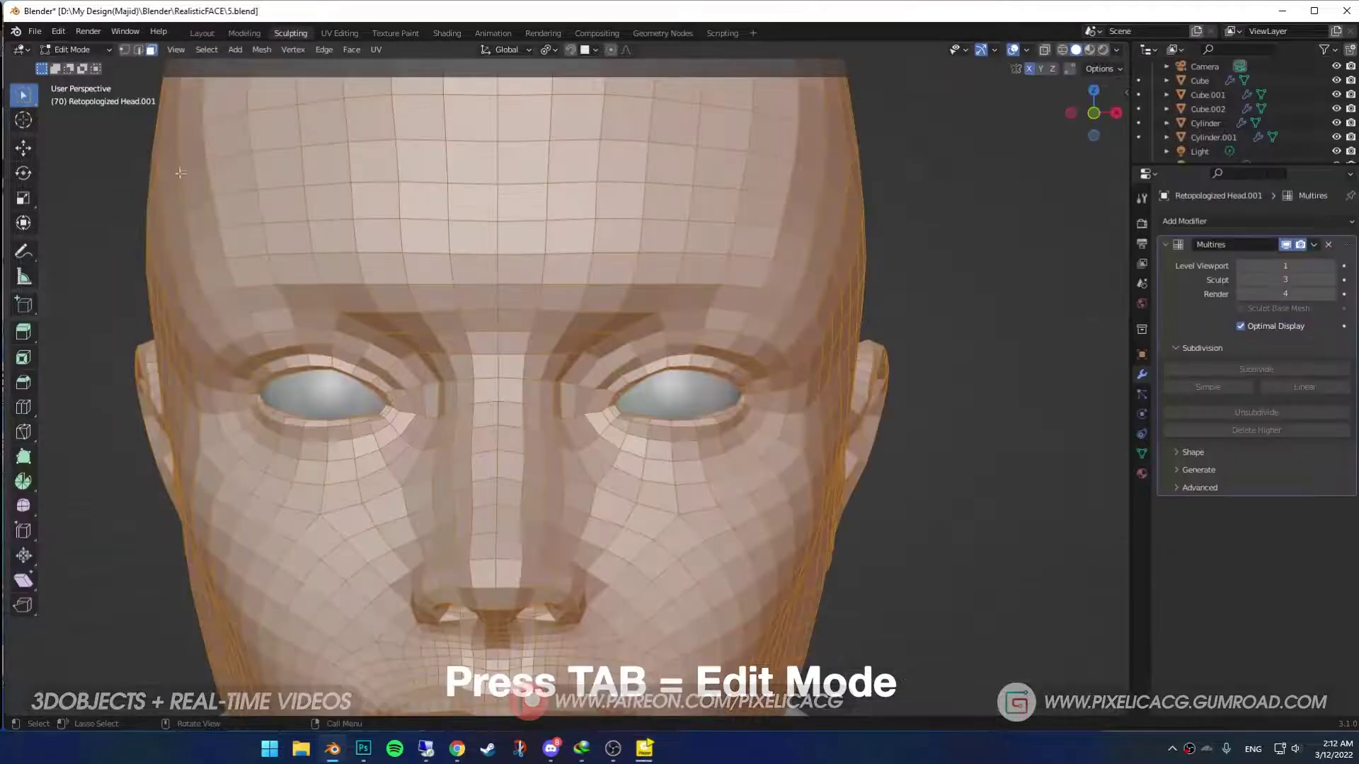
Select the band of faces above the character's right eye, curving down towards the temple and covering more than the eyebrow area
click(394, 299)
shift+click(387, 269)
shift+click(341, 269)
shift+click(352, 298)
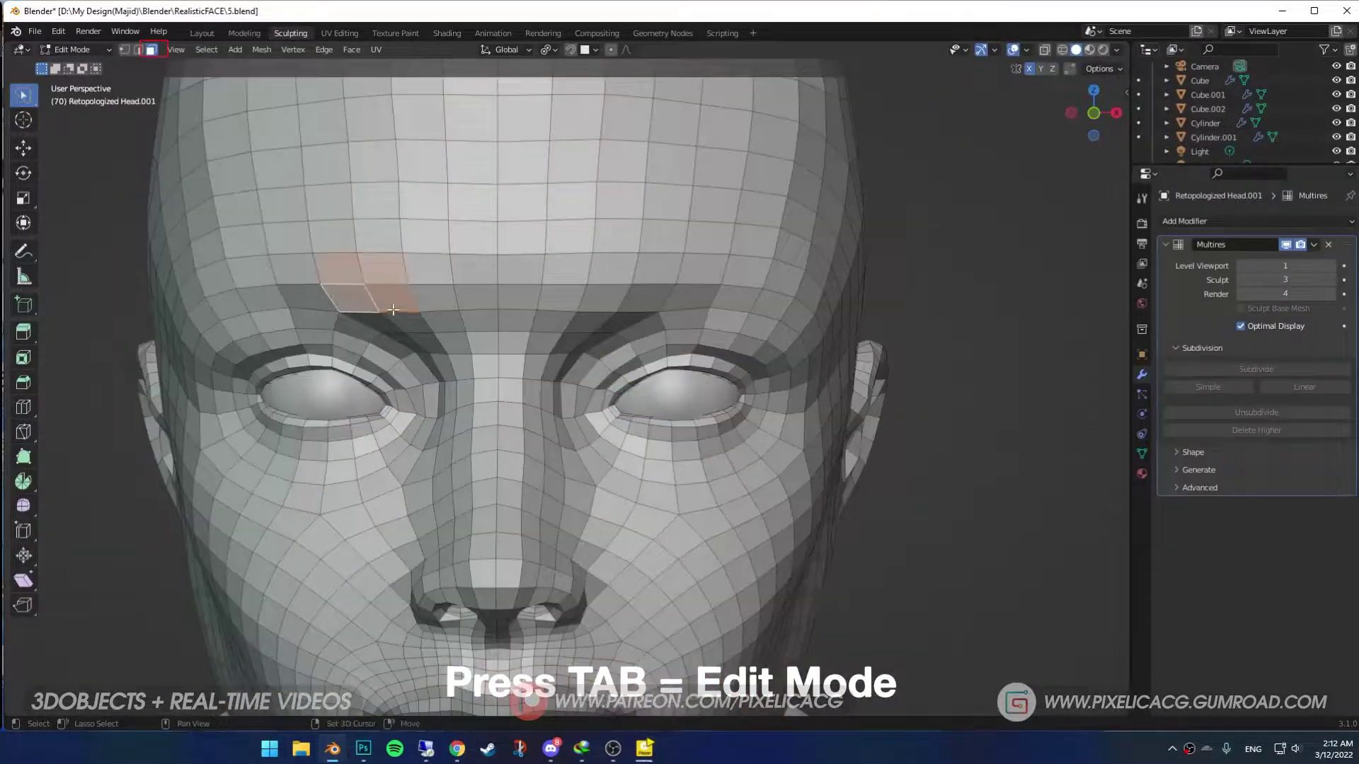
shift+click(301, 271)
shift+click(252, 271)
shift+click(261, 298)
shift+click(225, 303)
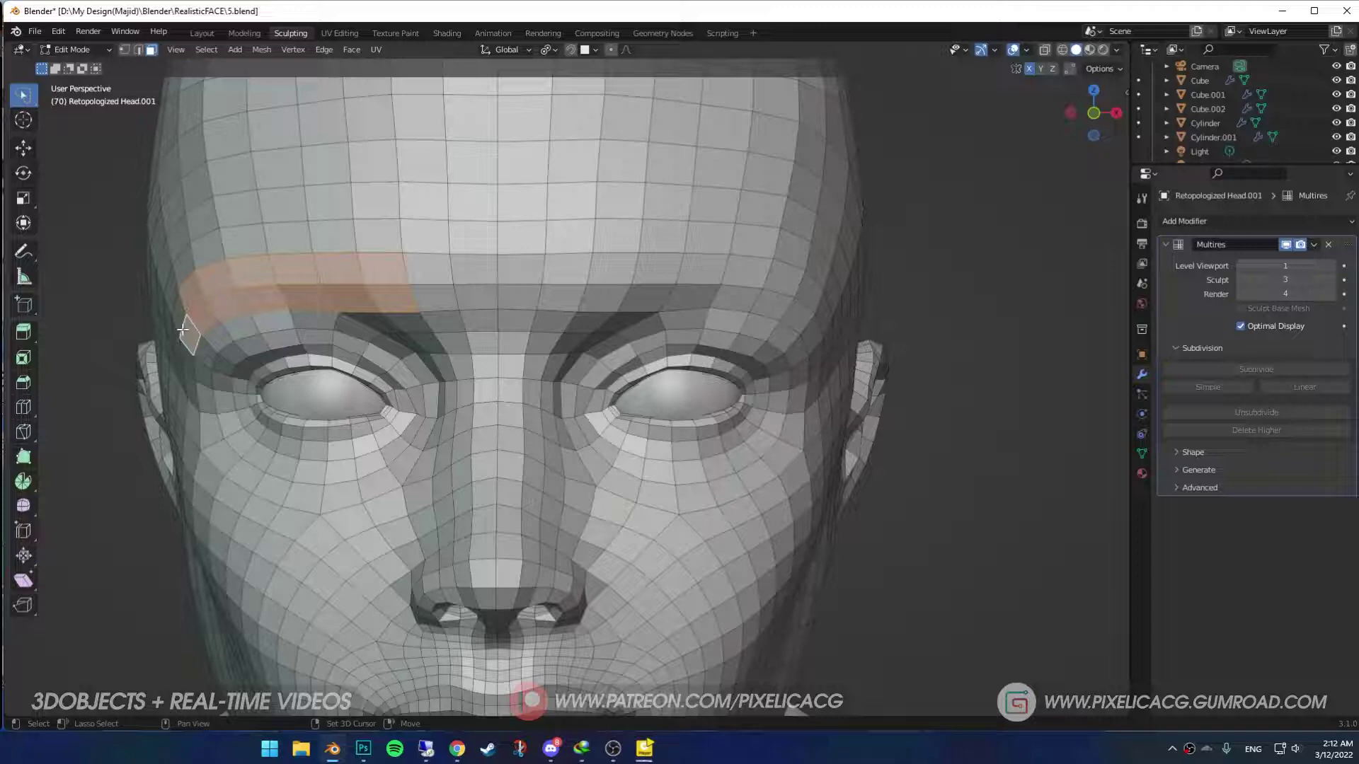
shift+click(185, 364)
shift+click(176, 342)
middle_drag(186, 354, 241, 350)
key(KP_1)
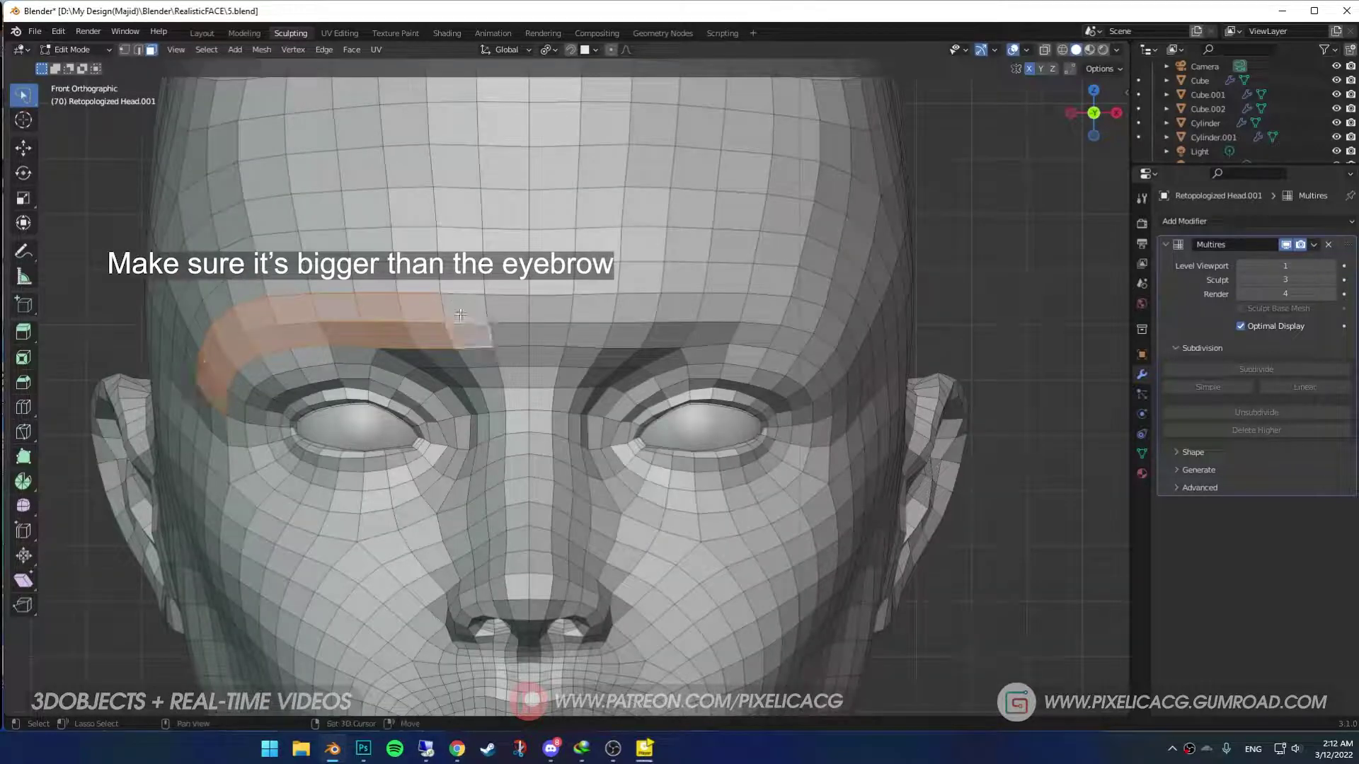
Duplicate the selected brow faces in place and separate them into their own object
key(shift+d)
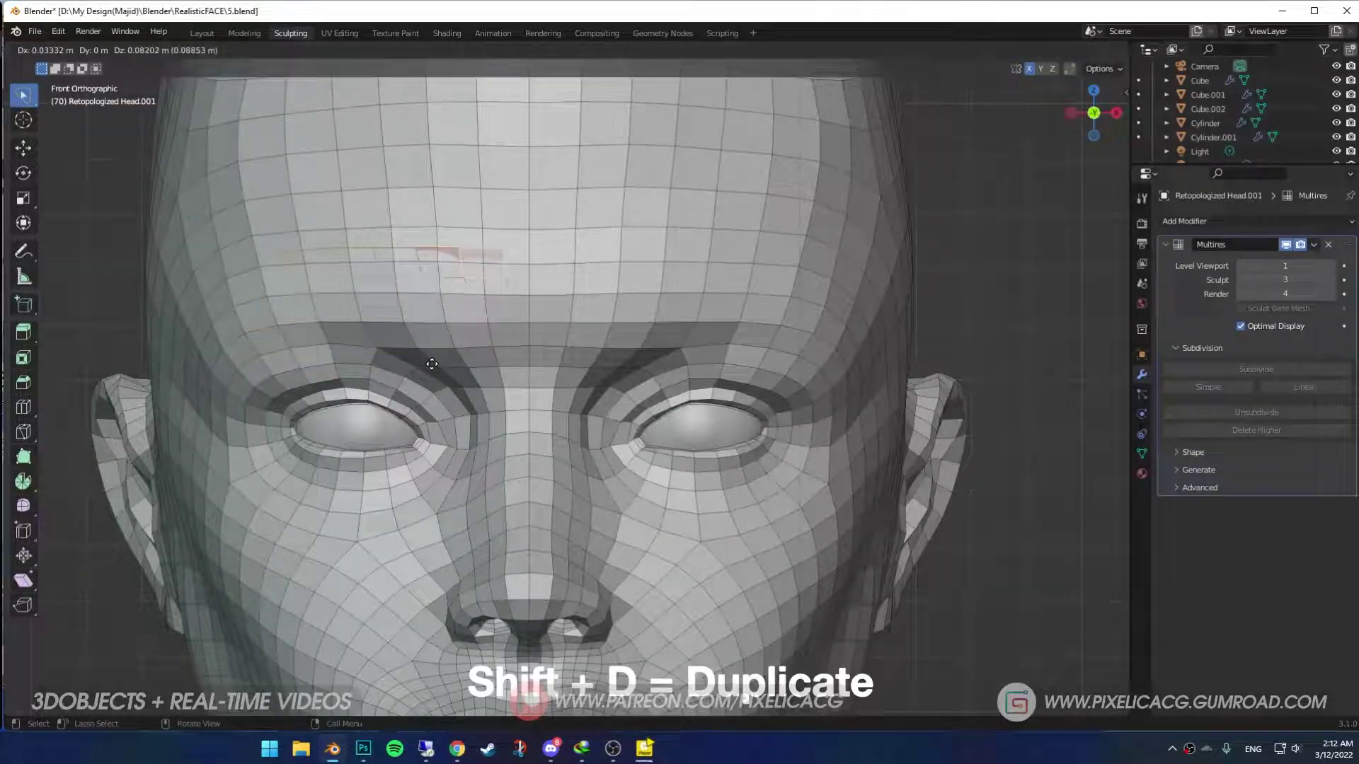
key(Escape)
key(p)
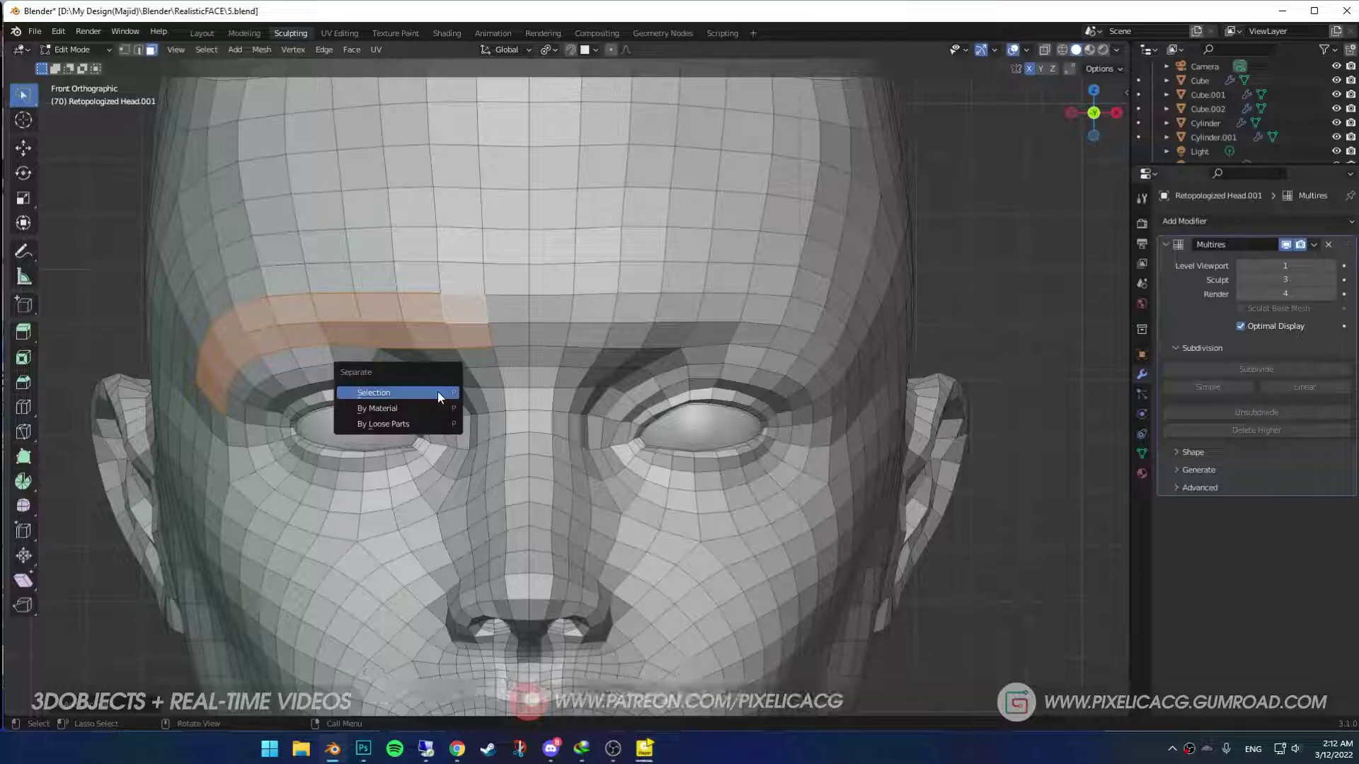
click(437, 392)
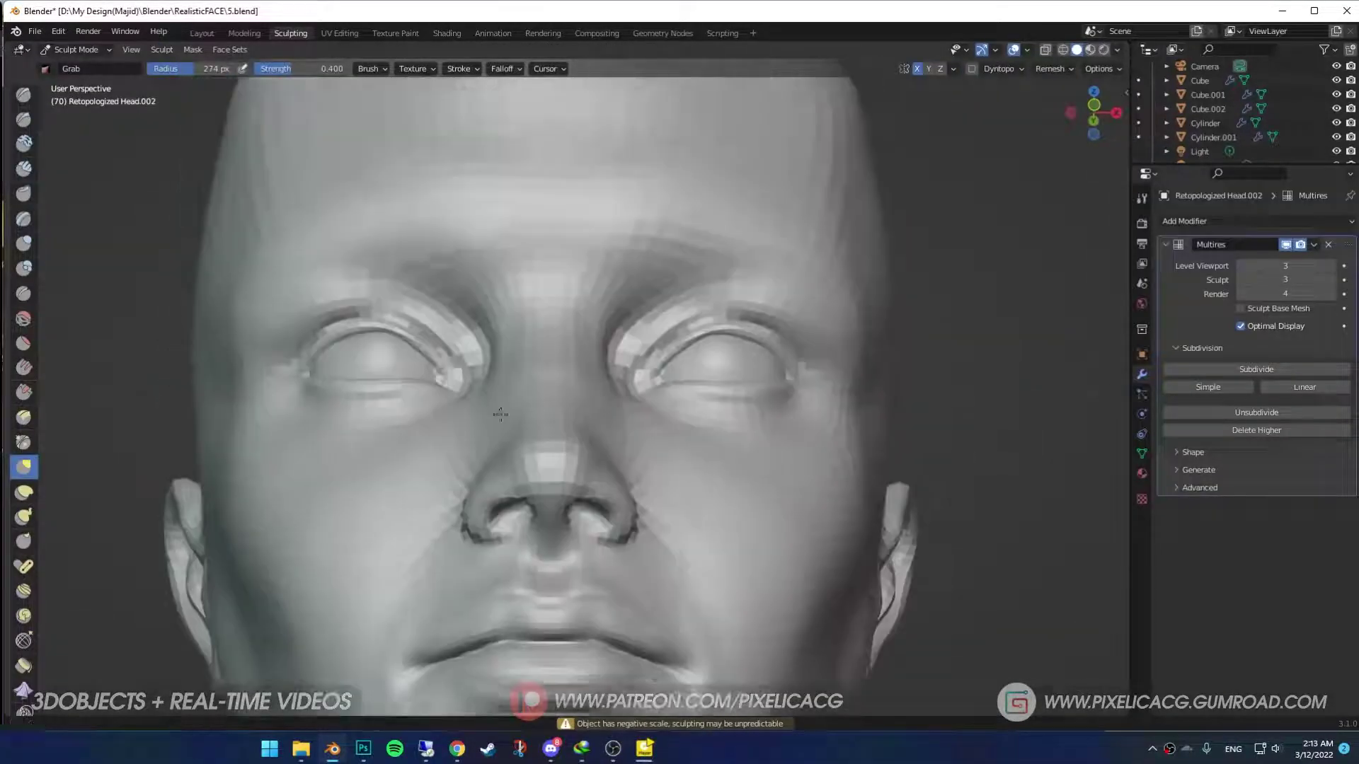
Switch the separated brow patch to Weight Paint mode and apply its Multires modifier
middle_drag(500, 414, 500, 324)
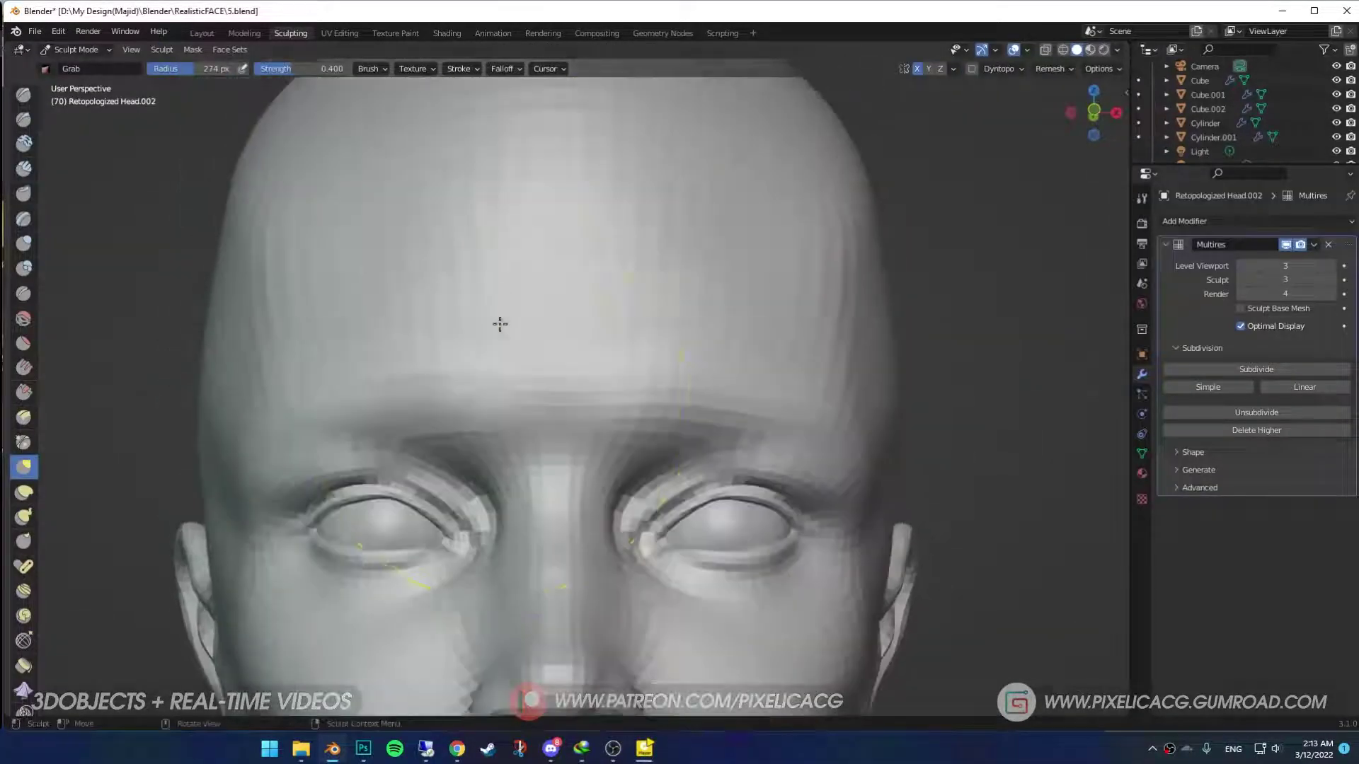
scroll(394, 446, up, 1)
middle_drag(394, 446, 397, 463)
scroll(396, 464, down, 1)
scroll(396, 463, up, 1)
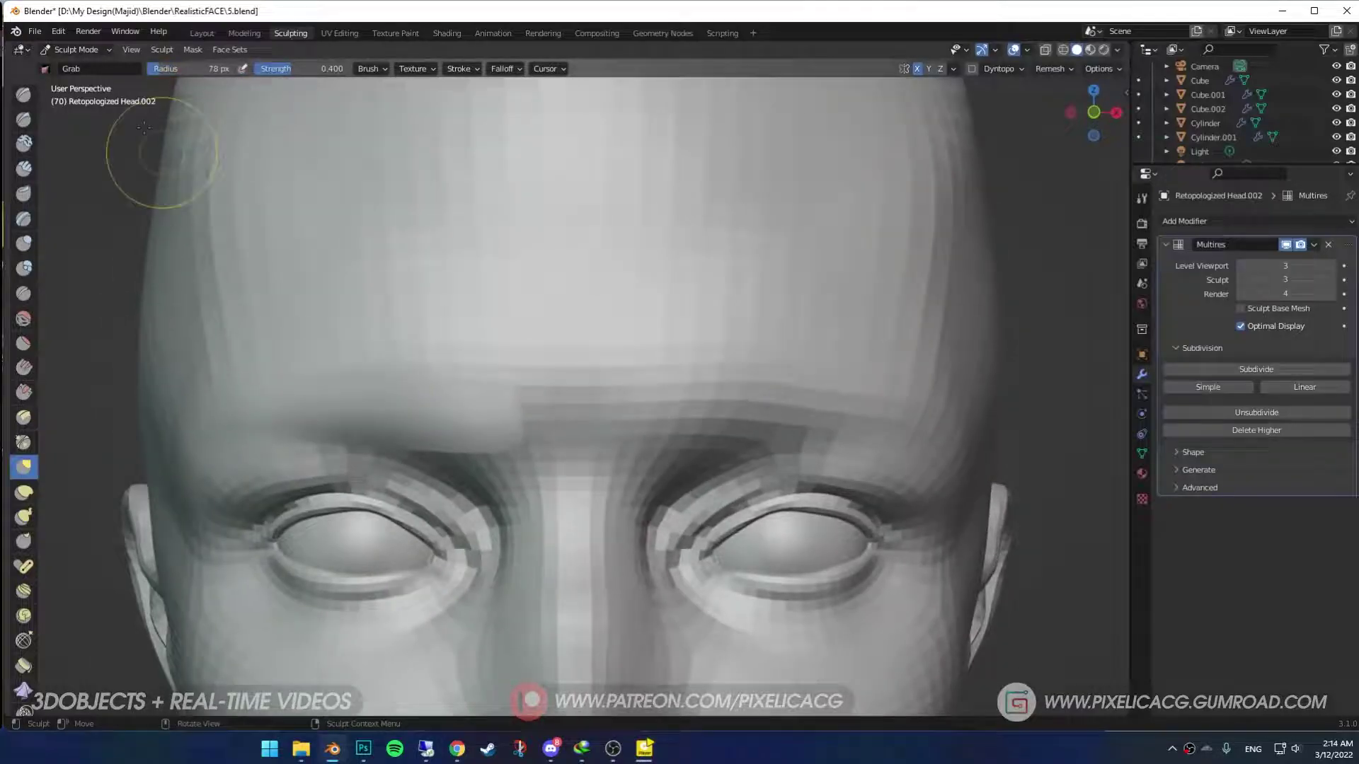
click(53, 51)
click(81, 128)
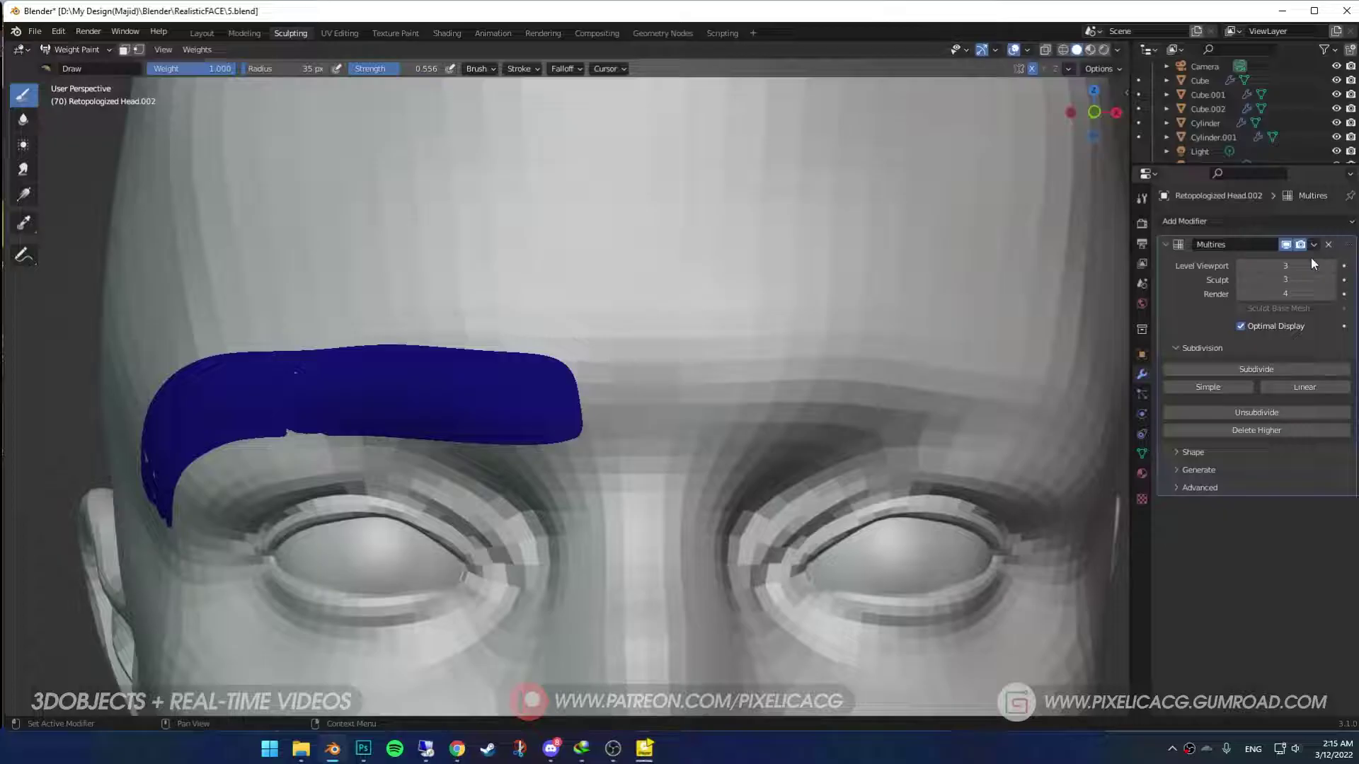
click(1313, 244)
click(1280, 260)
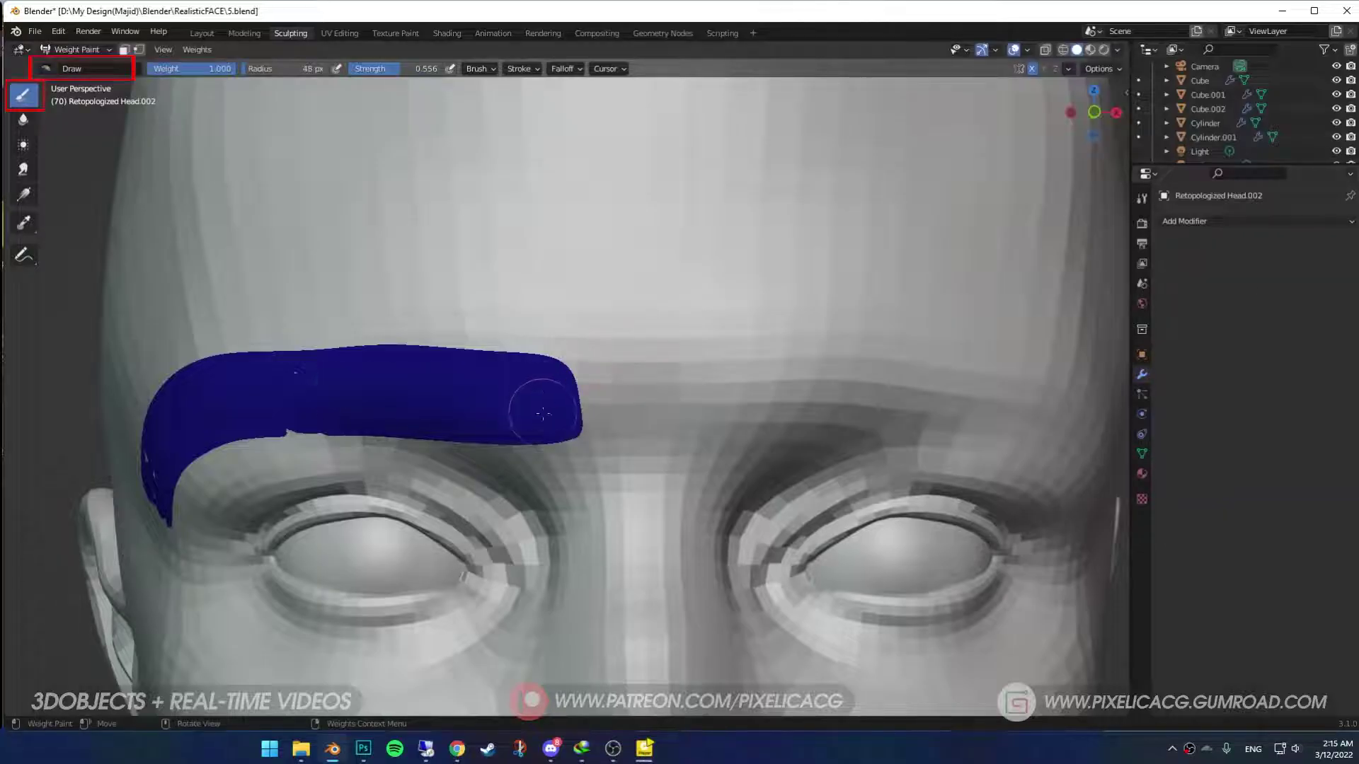
Paint the eyebrow shape inside the patch with the Draw brush at weight 1.000 and name its vertex group Eyebrows
mouse_move(545, 396)
mouse_down()
mouse_move(546, 414)
mouse_move(453, 387)
mouse_move(217, 388)
mouse_move(152, 478)
mouse_move(212, 421)
mouse_move(374, 403)
mouse_move(541, 415)
mouse_up()
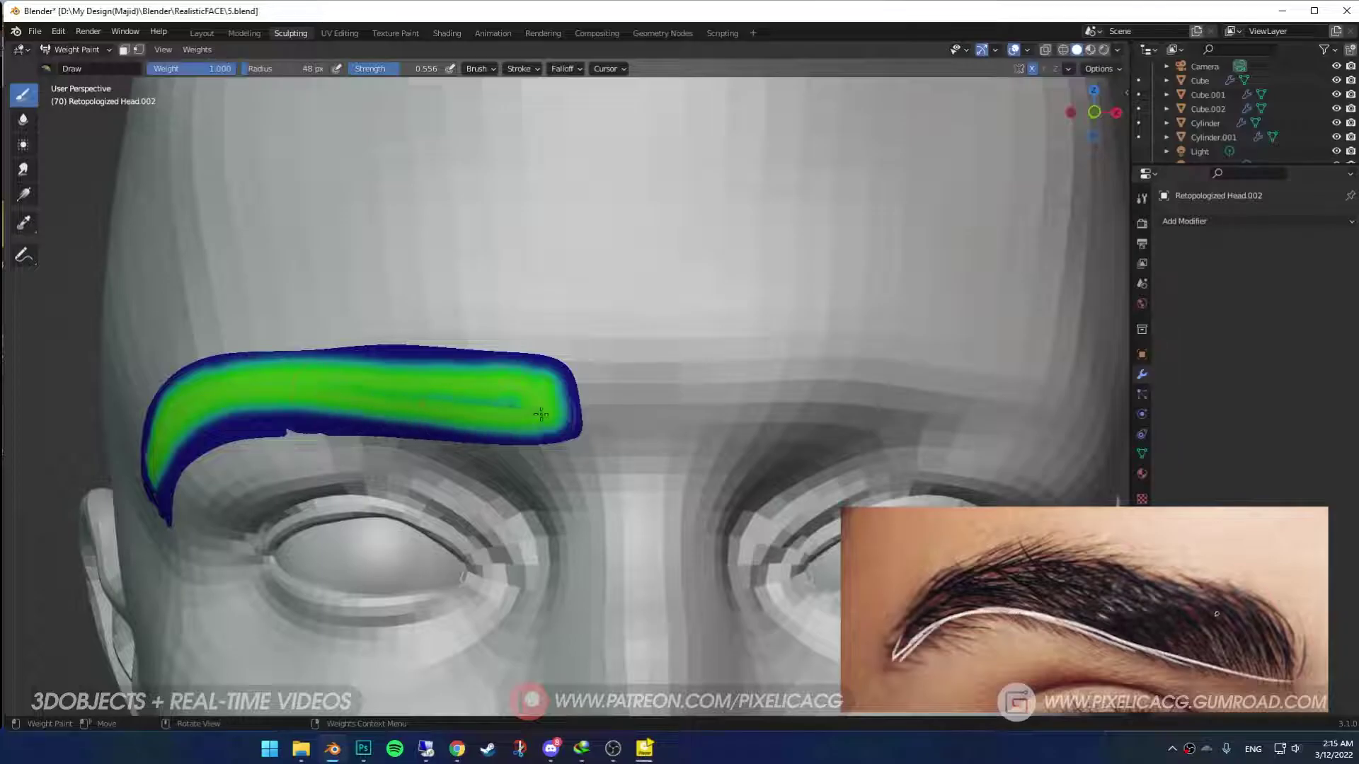
drag(292, 396, 485, 415)
key(f)
click(282, 401)
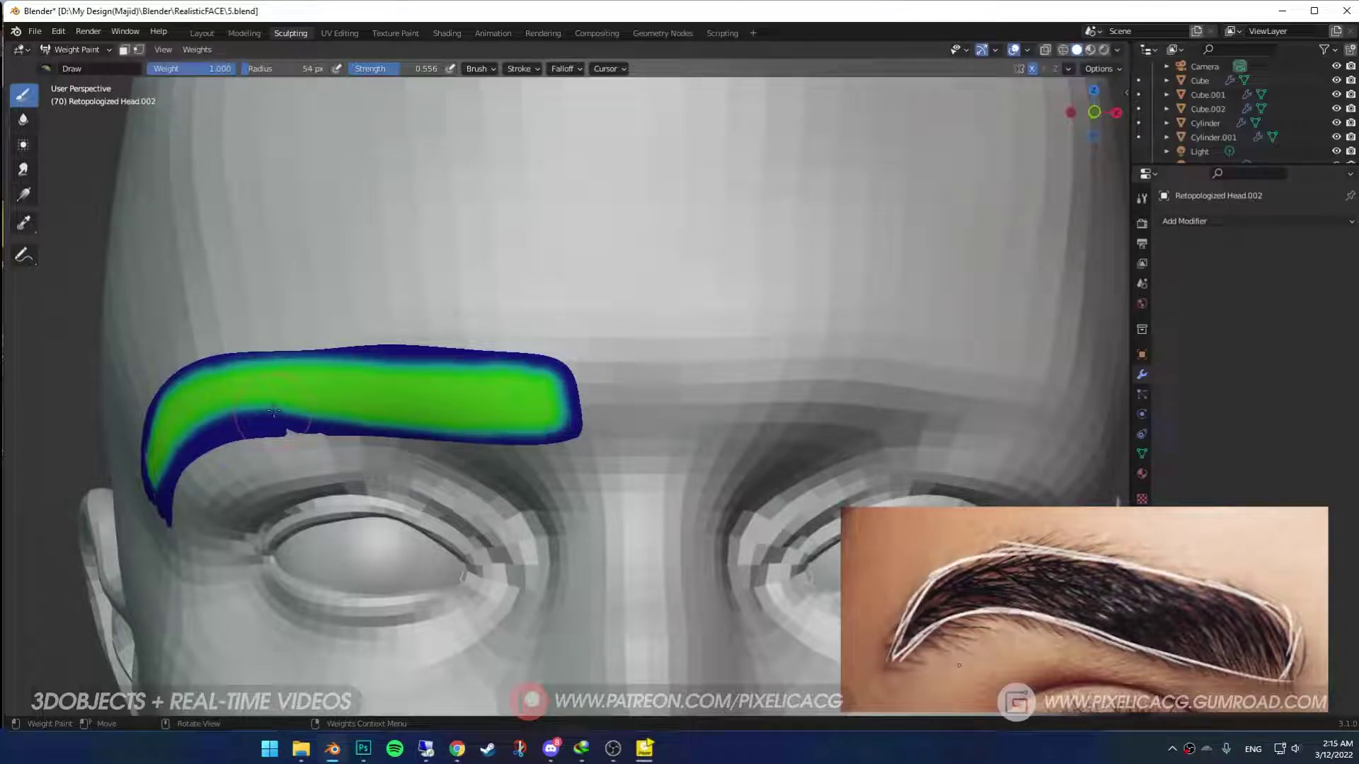
key(shift+f)
click(233, 417)
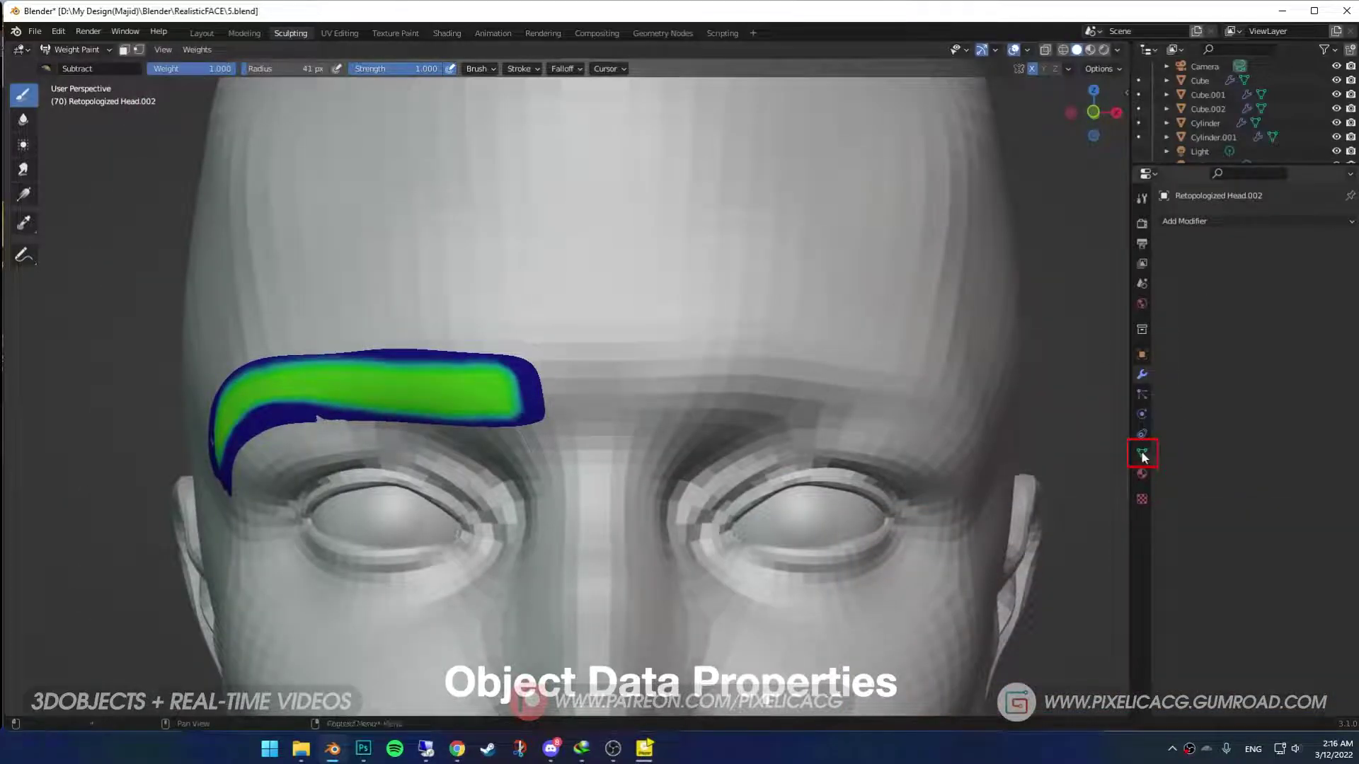
click(1141, 453)
double_click(1306, 269)
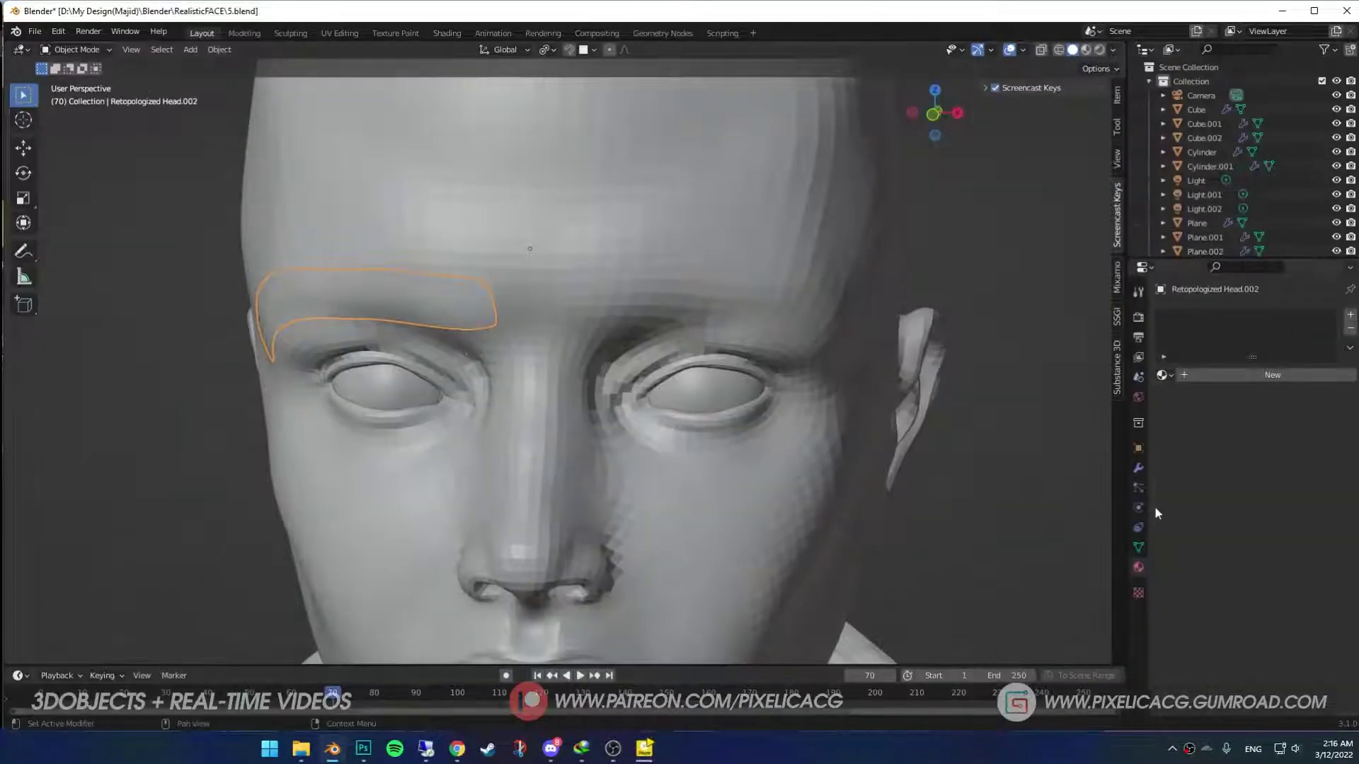
Add a Hair particle system to the brow patch with 900 hairs and a hair length of 0.05 m
click(1138, 488)
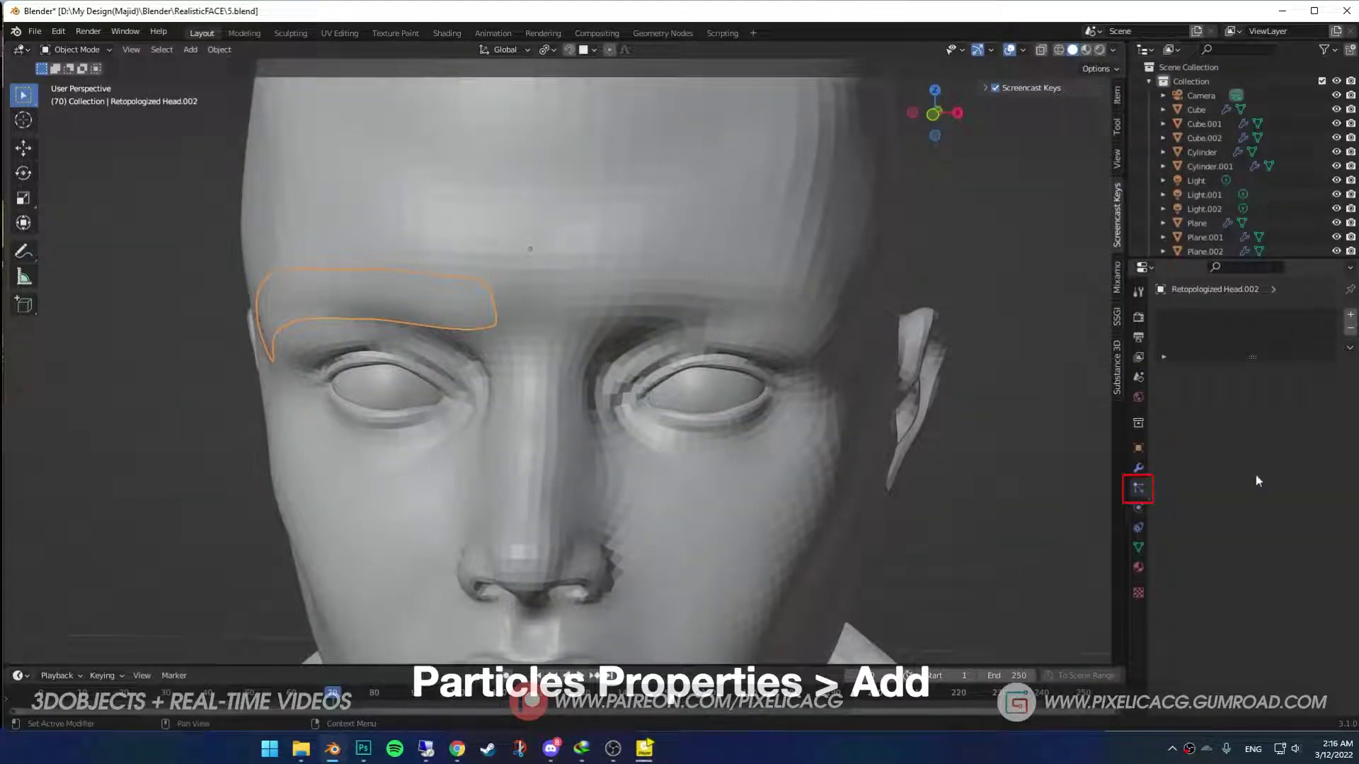
click(1350, 315)
click(1281, 394)
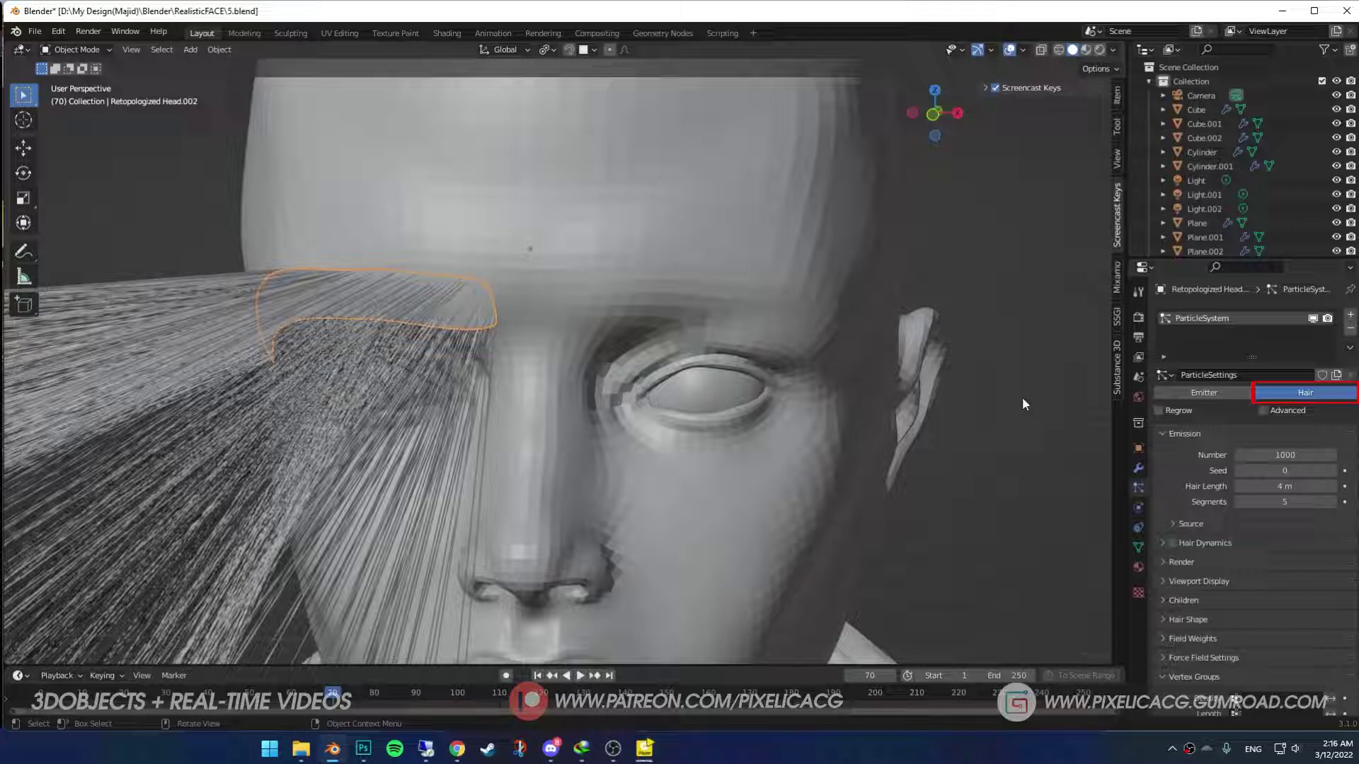
click(1284, 455)
text(900)
key(Return)
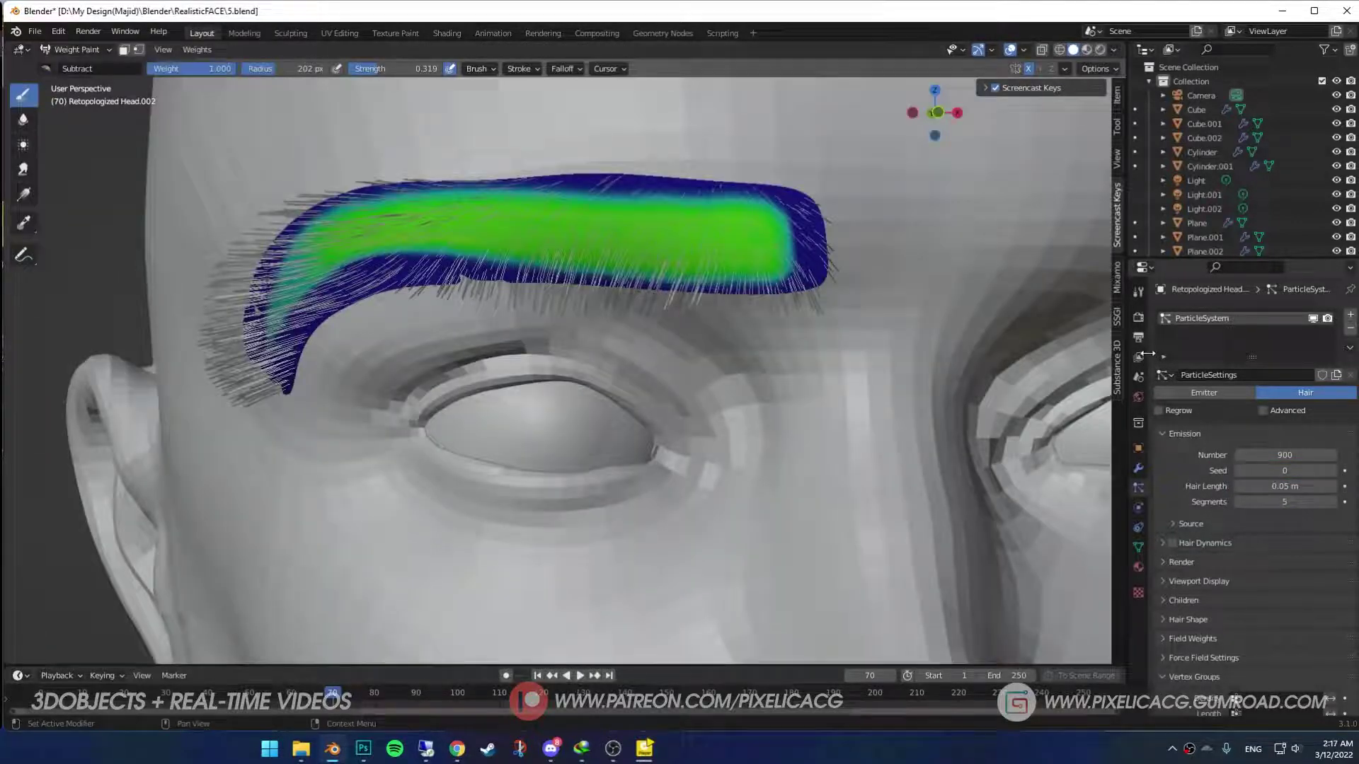
Assign the Eyebrows vertex group to the particle system's hair density
scroll(1183, 559, down, 5)
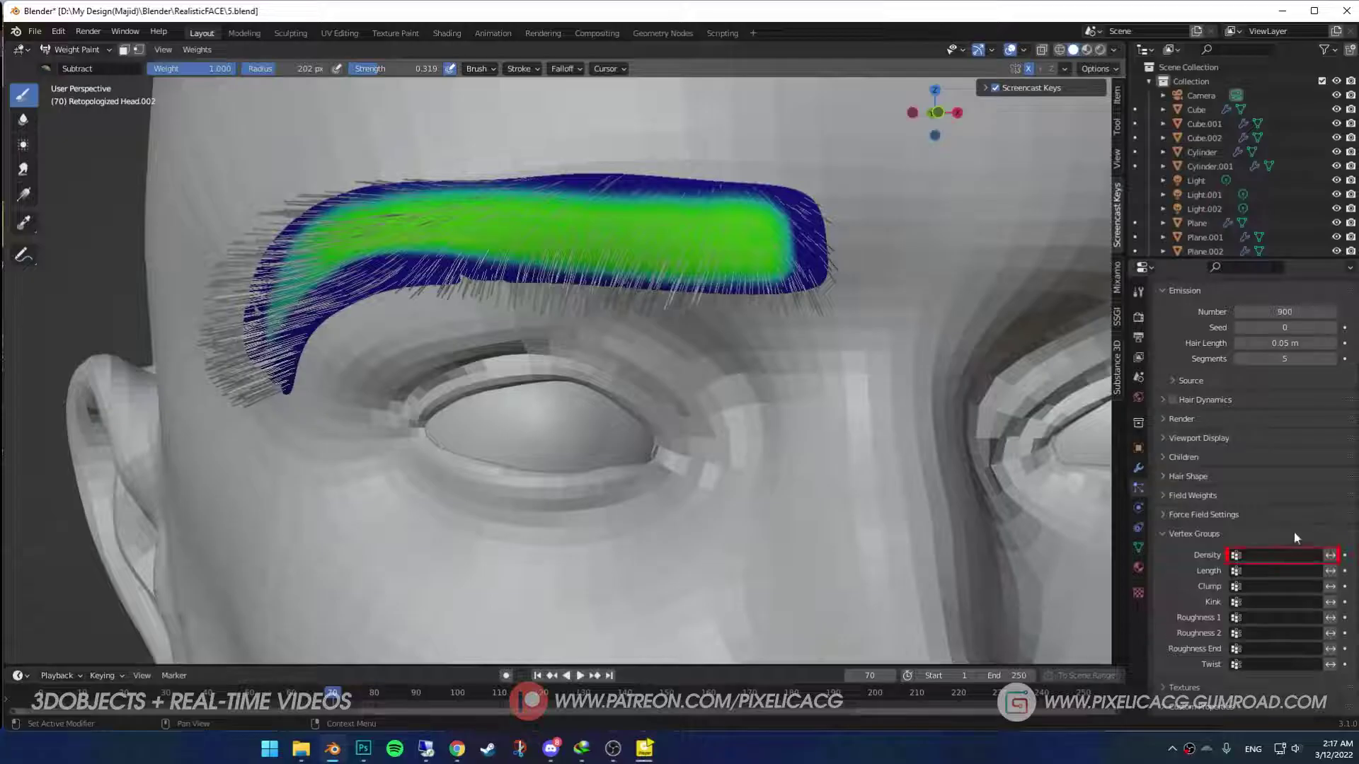
click(1278, 554)
click(1267, 576)
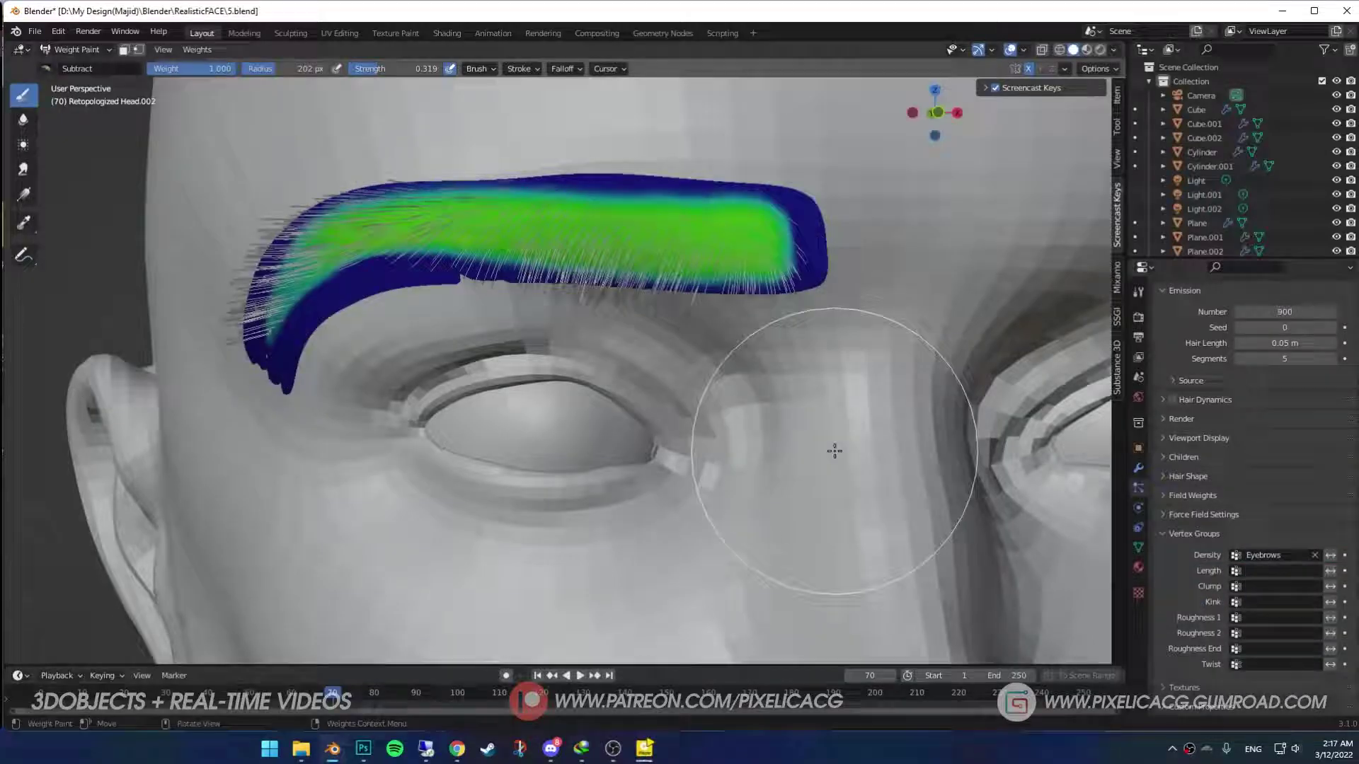
middle_drag(834, 451, 812, 446)
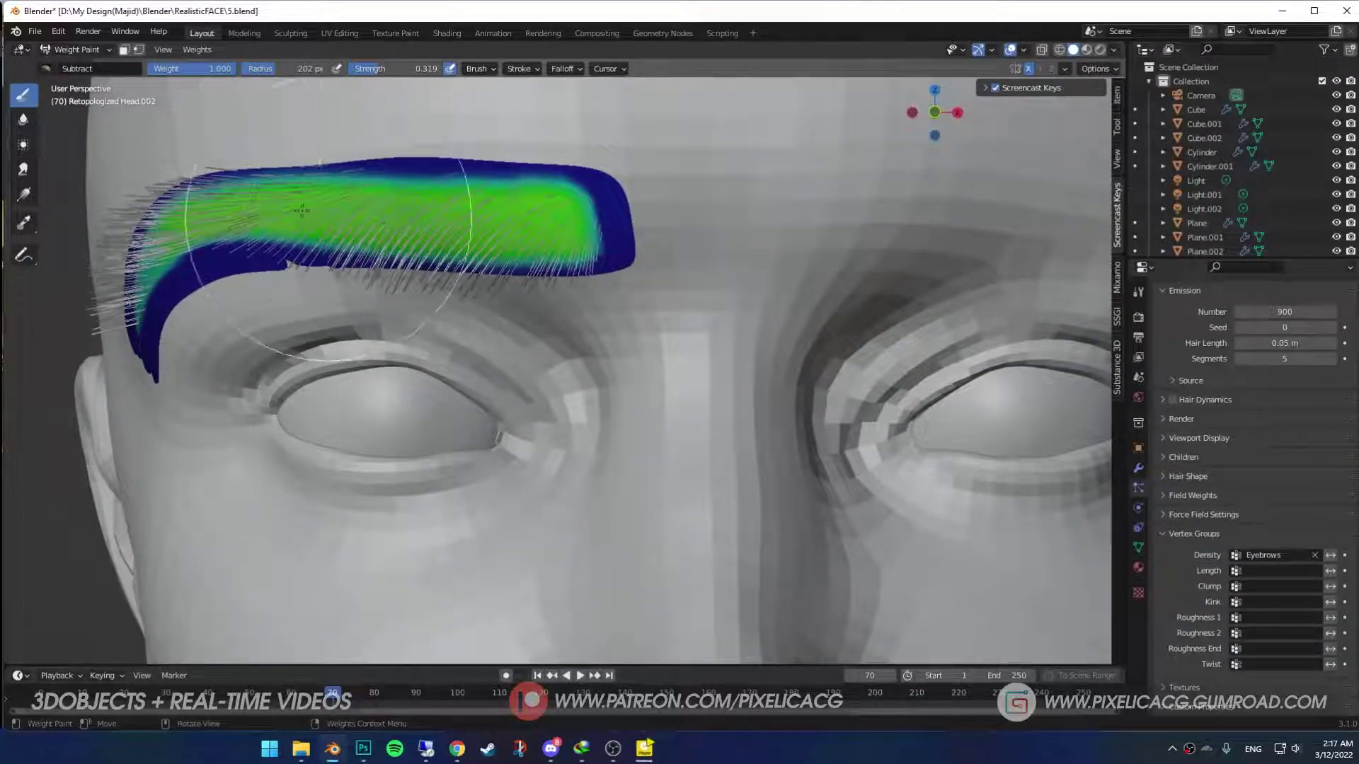
Switch to Particle Edit mode and comb the eyebrow hairs upward and outwards, following the brow's curve down towards the temple
key(ctrl+Tab)
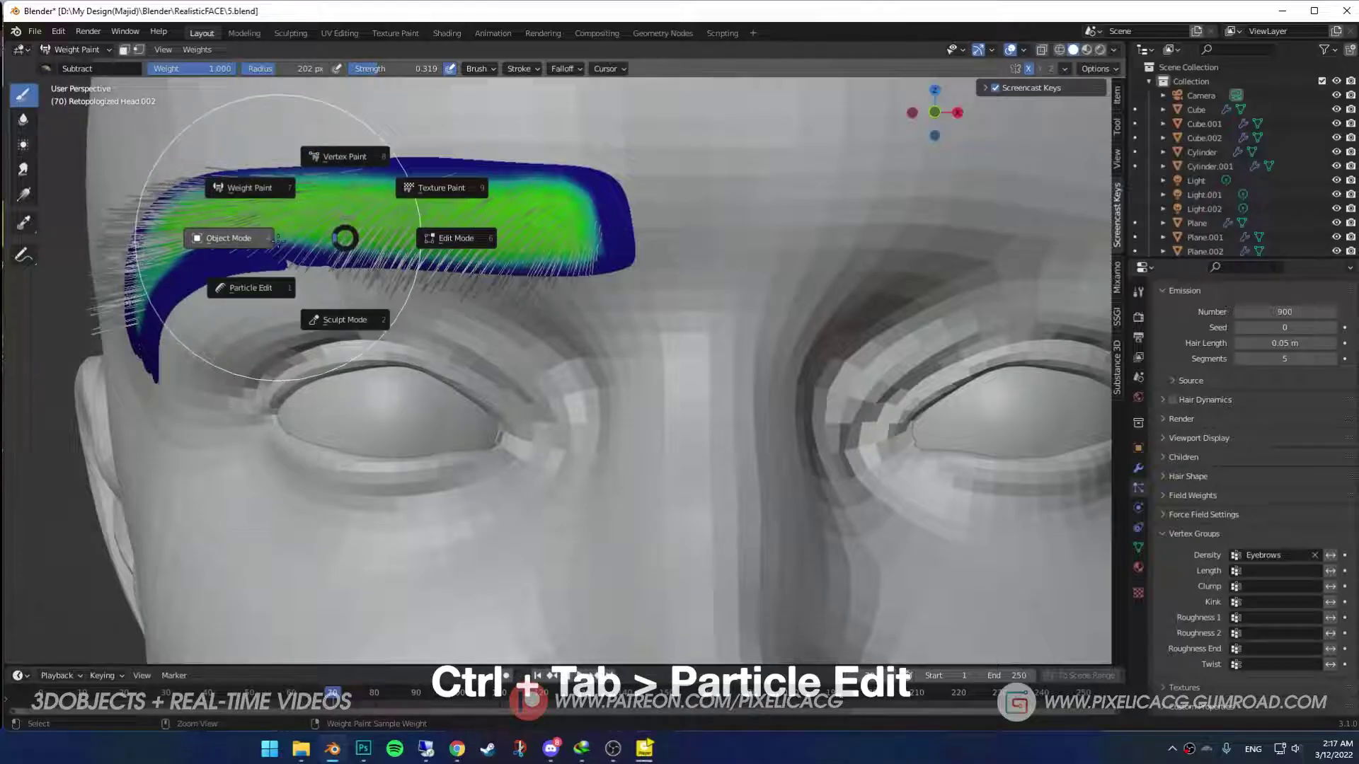
click(251, 288)
shift+middle_drag(427, 304, 414, 409)
click(24, 153)
drag(576, 387, 448, 305)
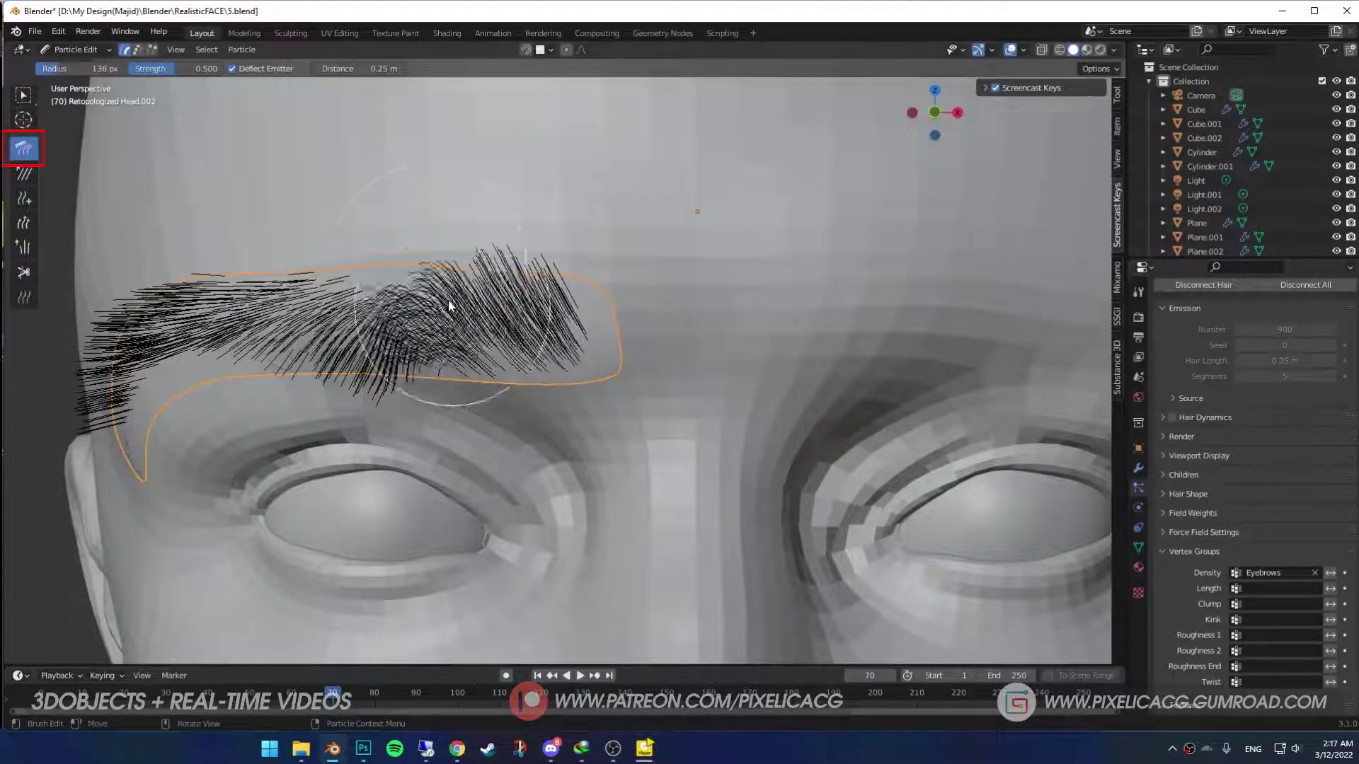
drag(439, 388, 376, 290)
drag(359, 363, 264, 277)
middle_drag(263, 277, 283, 269)
mouse_move(440, 228)
mouse_down()
mouse_move(339, 275)
mouse_move(203, 380)
mouse_up()
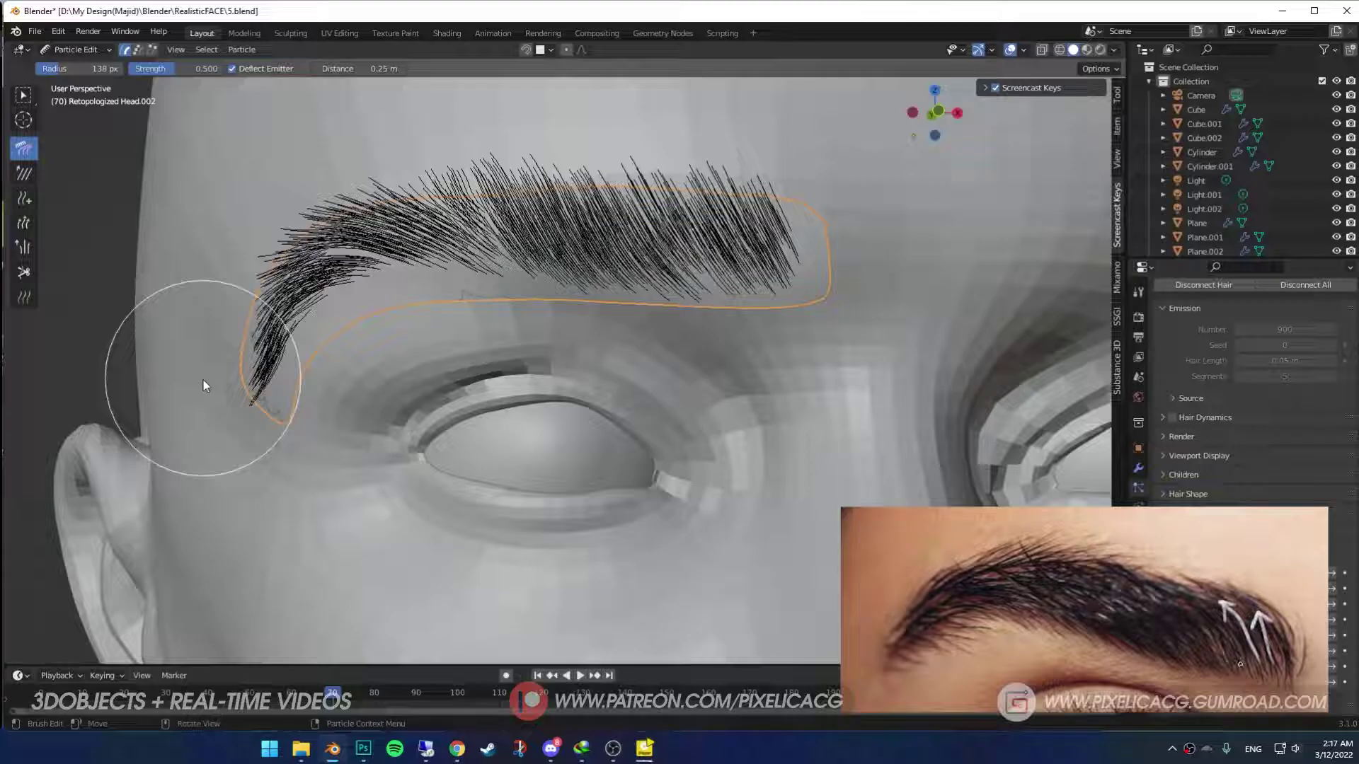
Comb the hairs over the brow's arch and inner end so they sweep outwards in the reference's hair direction
drag(414, 134, 389, 174)
drag(676, 151, 494, 121)
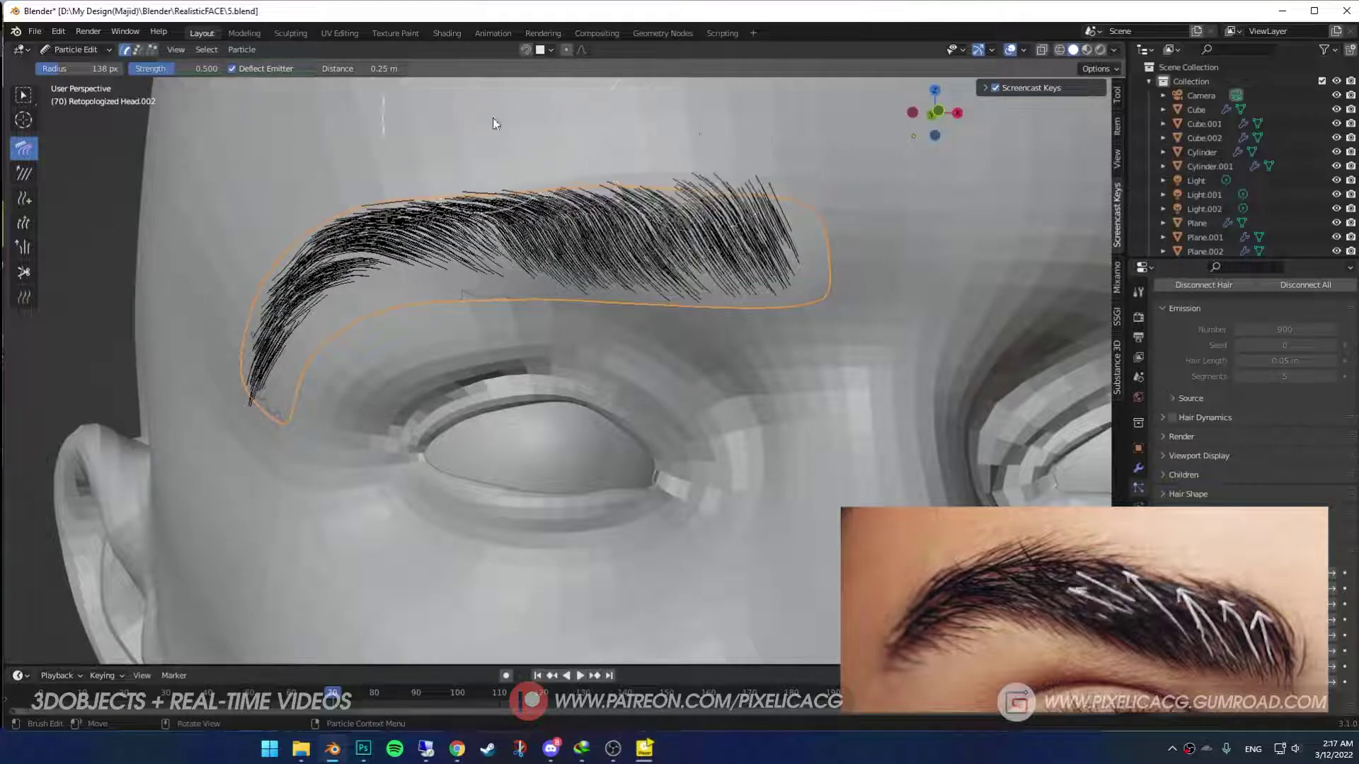
mouse_move(852, 275)
shift+middle_down()
mouse_move(752, 331)
mouse_move(699, 404)
shift+middle_up()
mouse_move(658, 387)
mouse_down()
mouse_move(649, 403)
mouse_move(658, 394)
mouse_move(551, 228)
mouse_move(668, 408)
mouse_move(480, 393)
mouse_move(281, 310)
mouse_up()
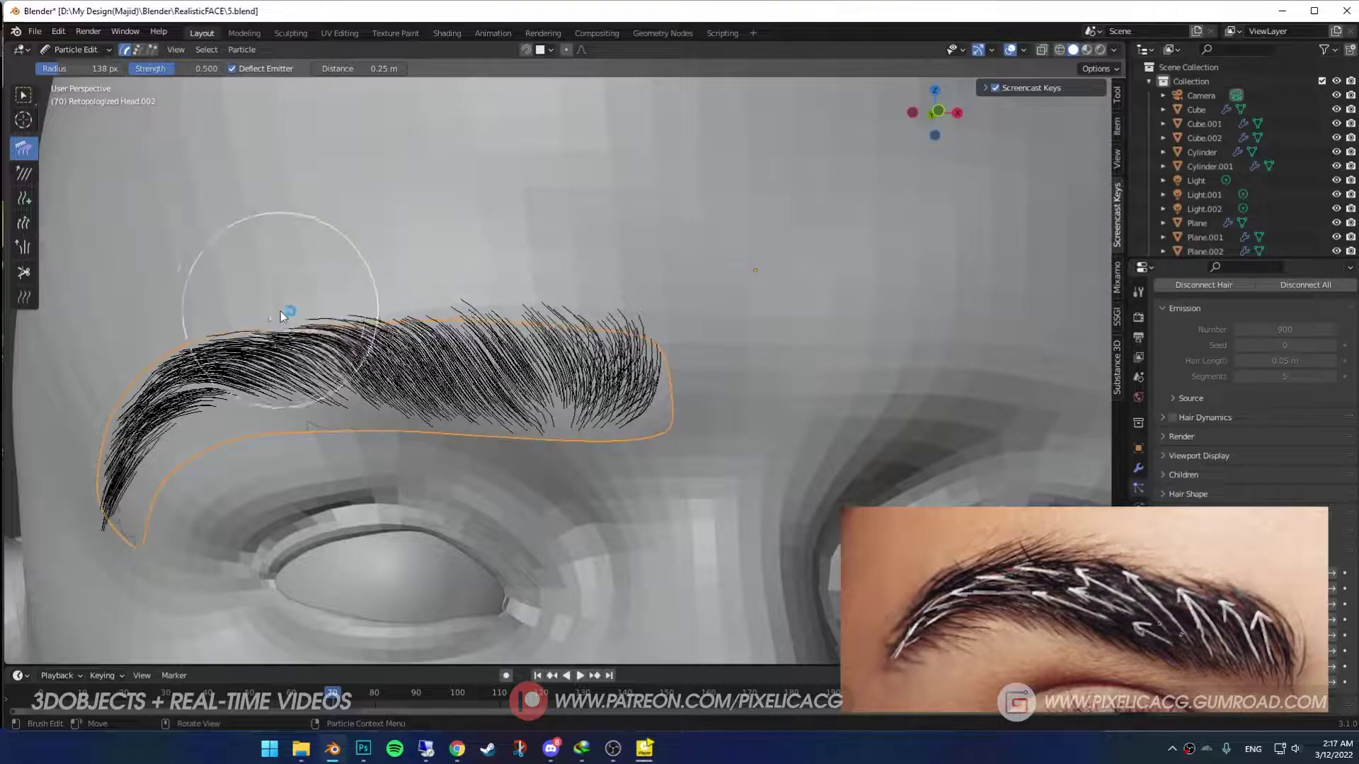
Reduce the Comb brush radius to about 42 px and smooth down the hairs along the brow's upper edge
scroll(263, 340, up, 1)
shift+middle_drag(270, 423, 250, 369)
key(f)
click(144, 360)
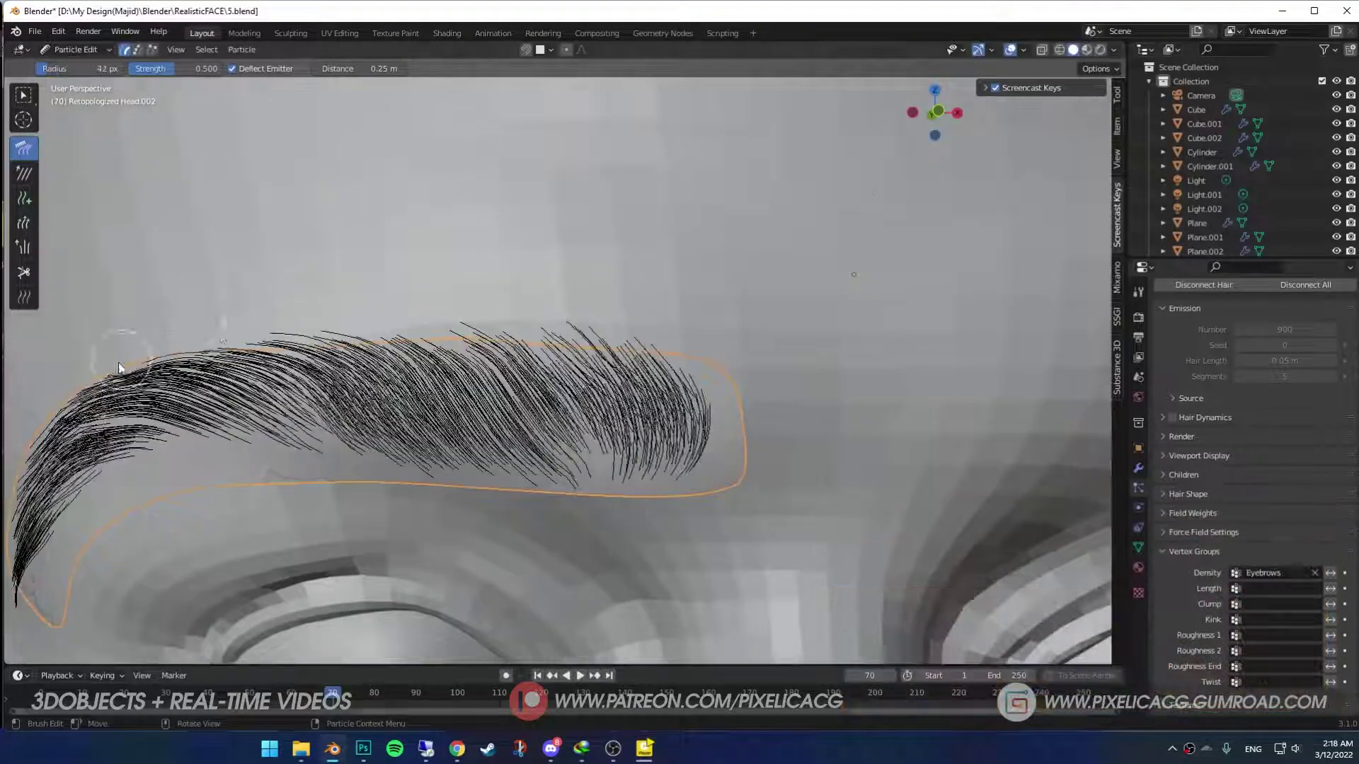
drag(121, 349, 428, 336)
key(f)
shift+middle_drag(698, 385, 768, 426)
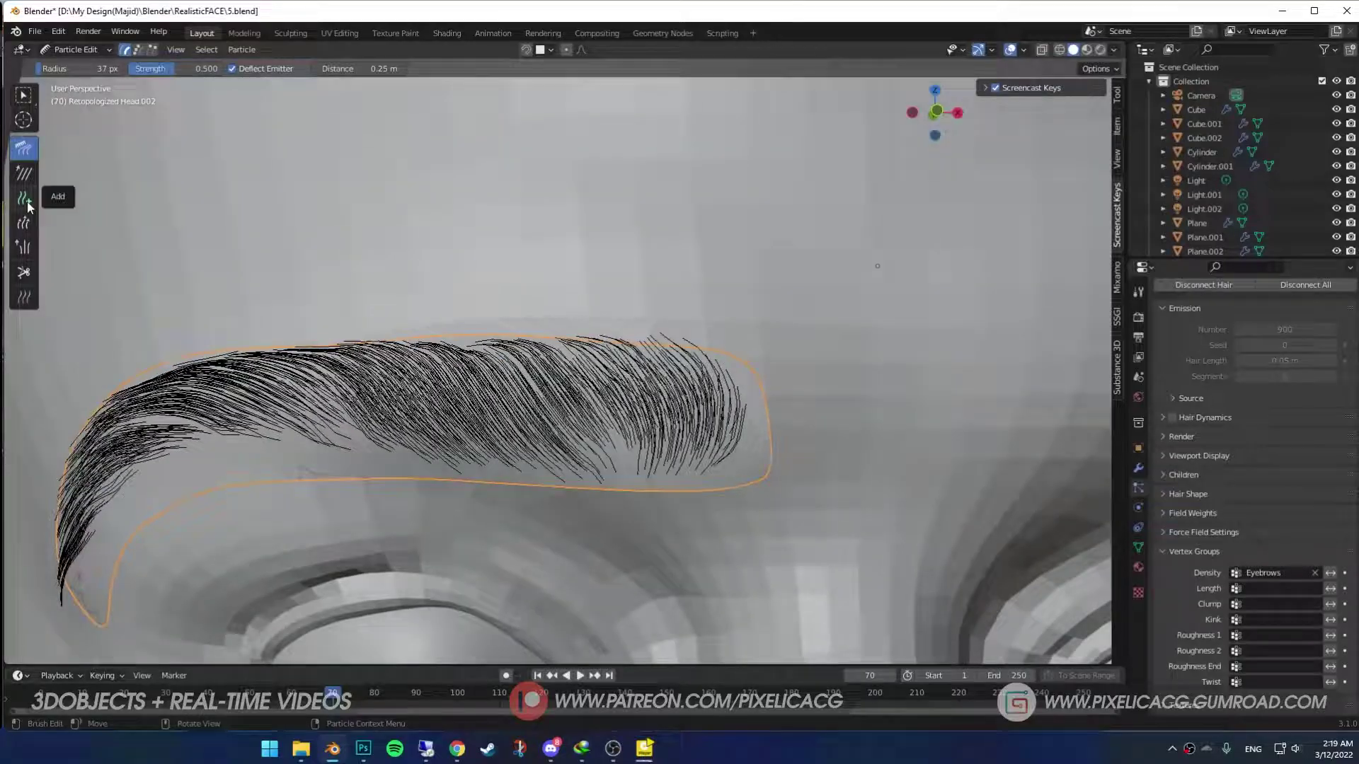
Set the Add brush's count to 1 and add a single hair at the brow's lower edge near its inner end
click(24, 202)
click(1116, 97)
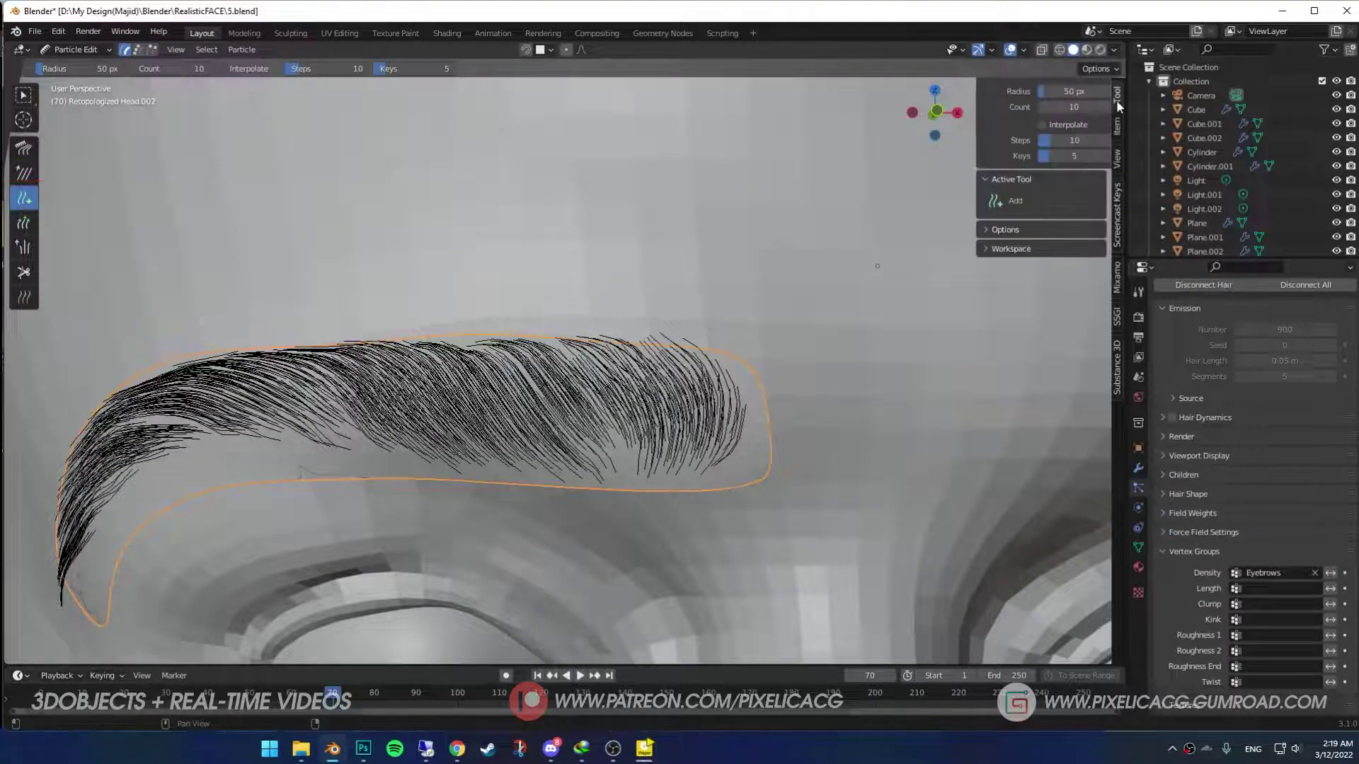
click(1059, 106)
text(1)
key(Return)
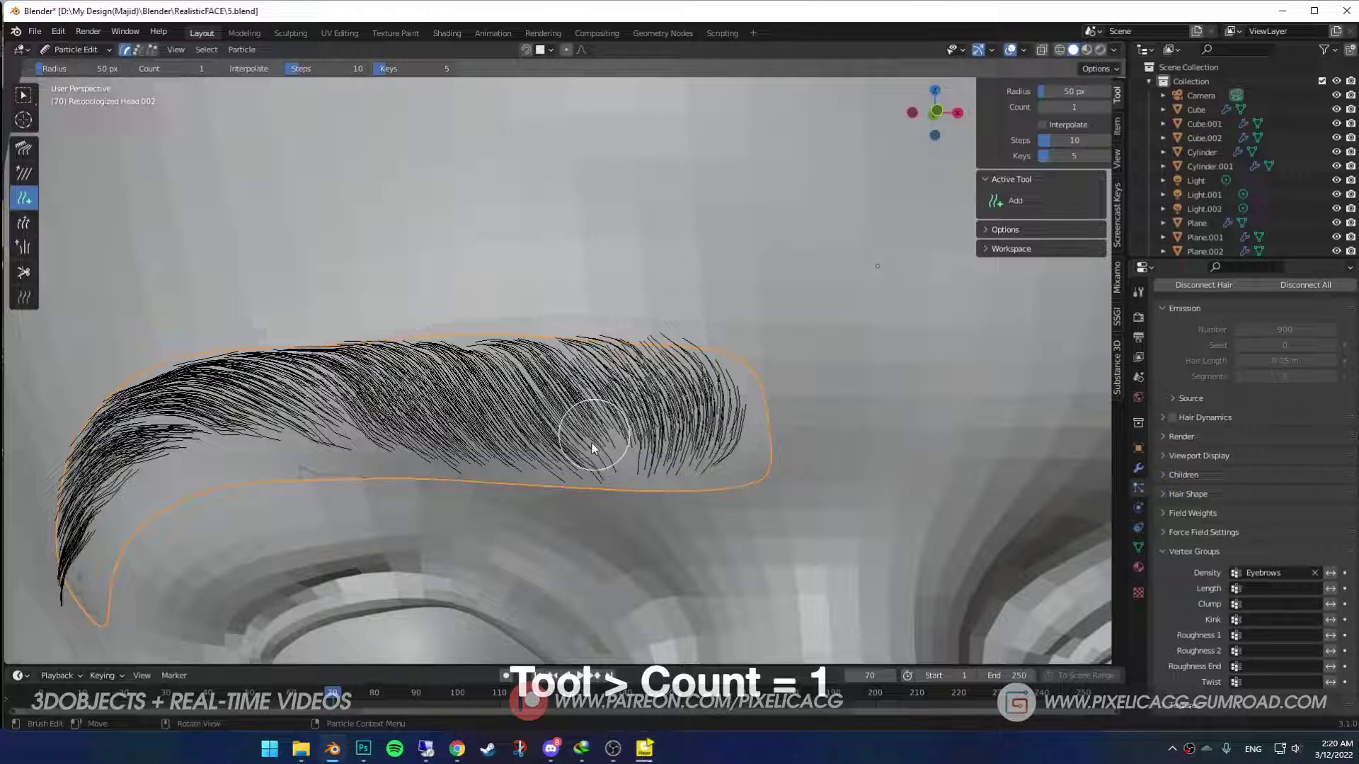
click(626, 473)
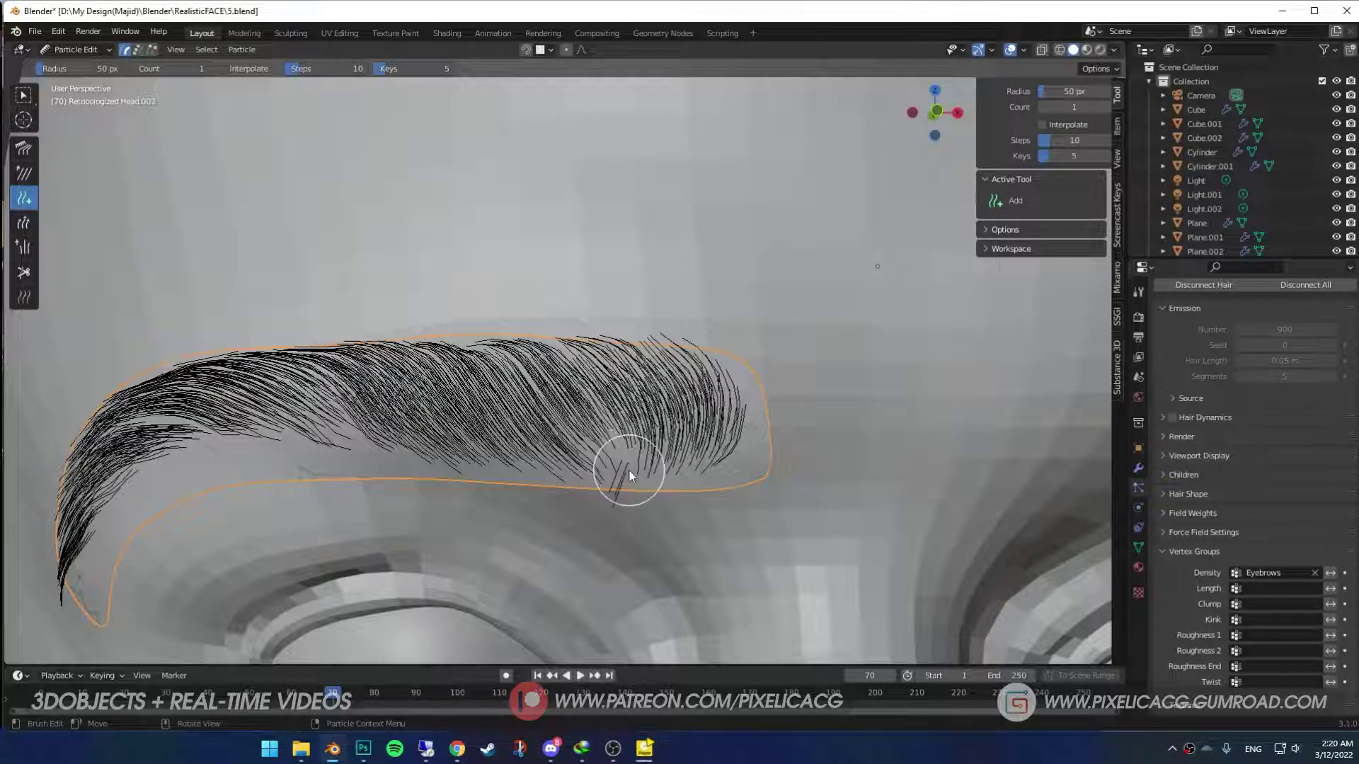
Switch to point selection, select the whole newly added hair, and comb it upward into the brow with a resized Comb brush
key(w)
click(139, 50)
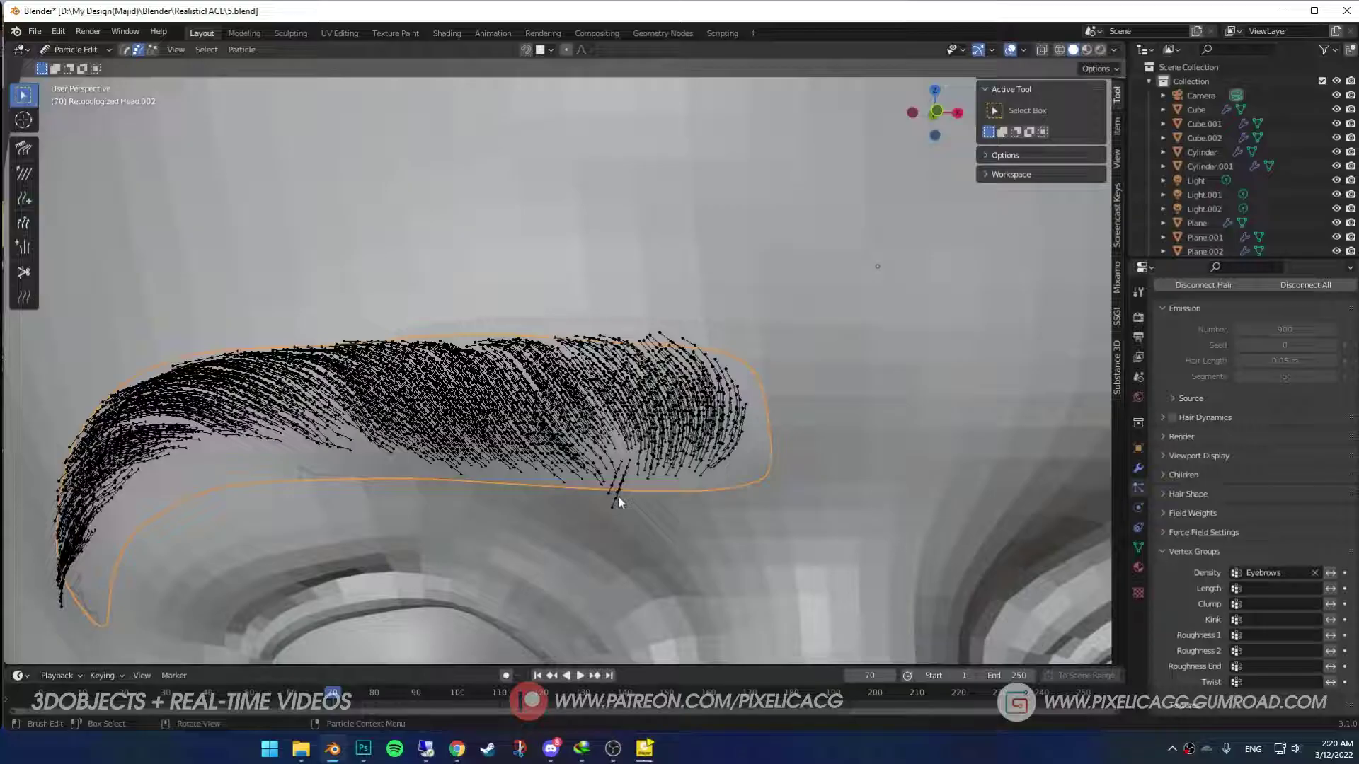
key(l)
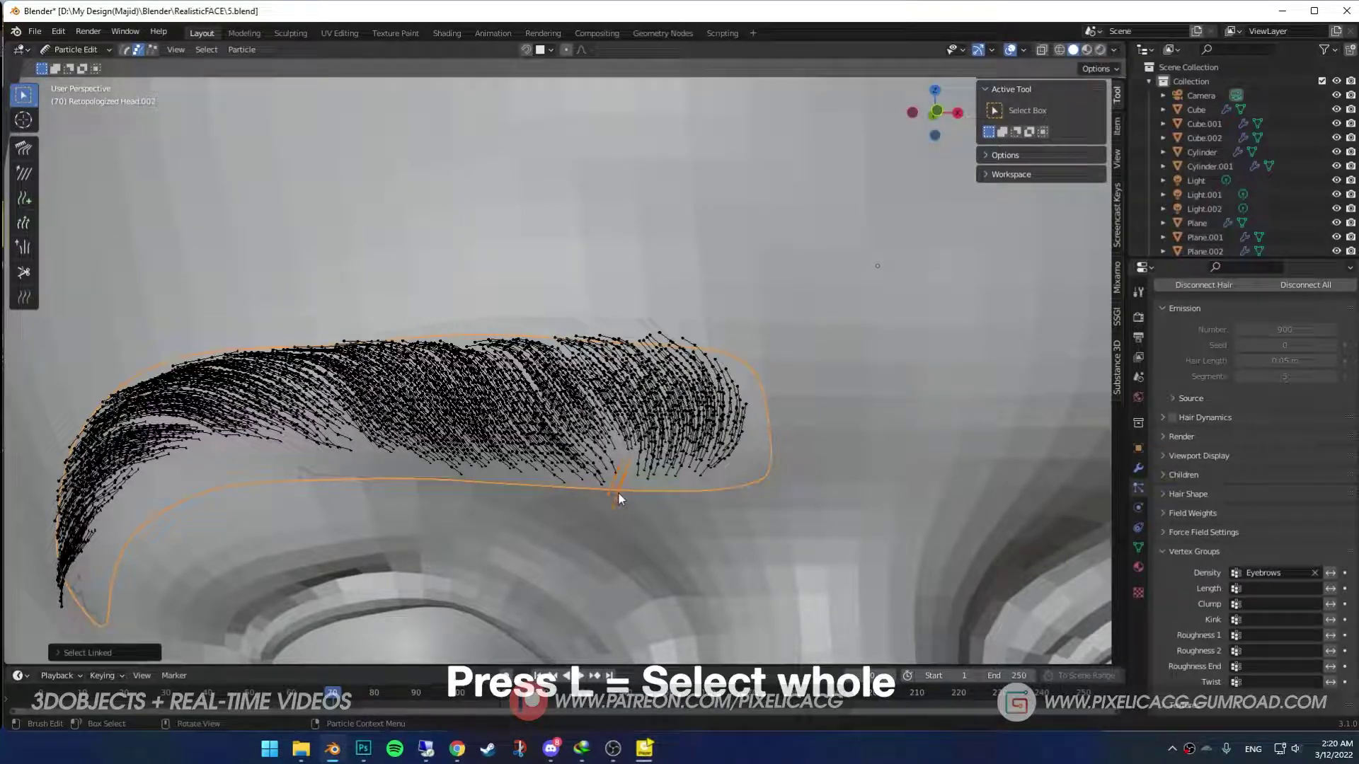
click(24, 147)
key(f)
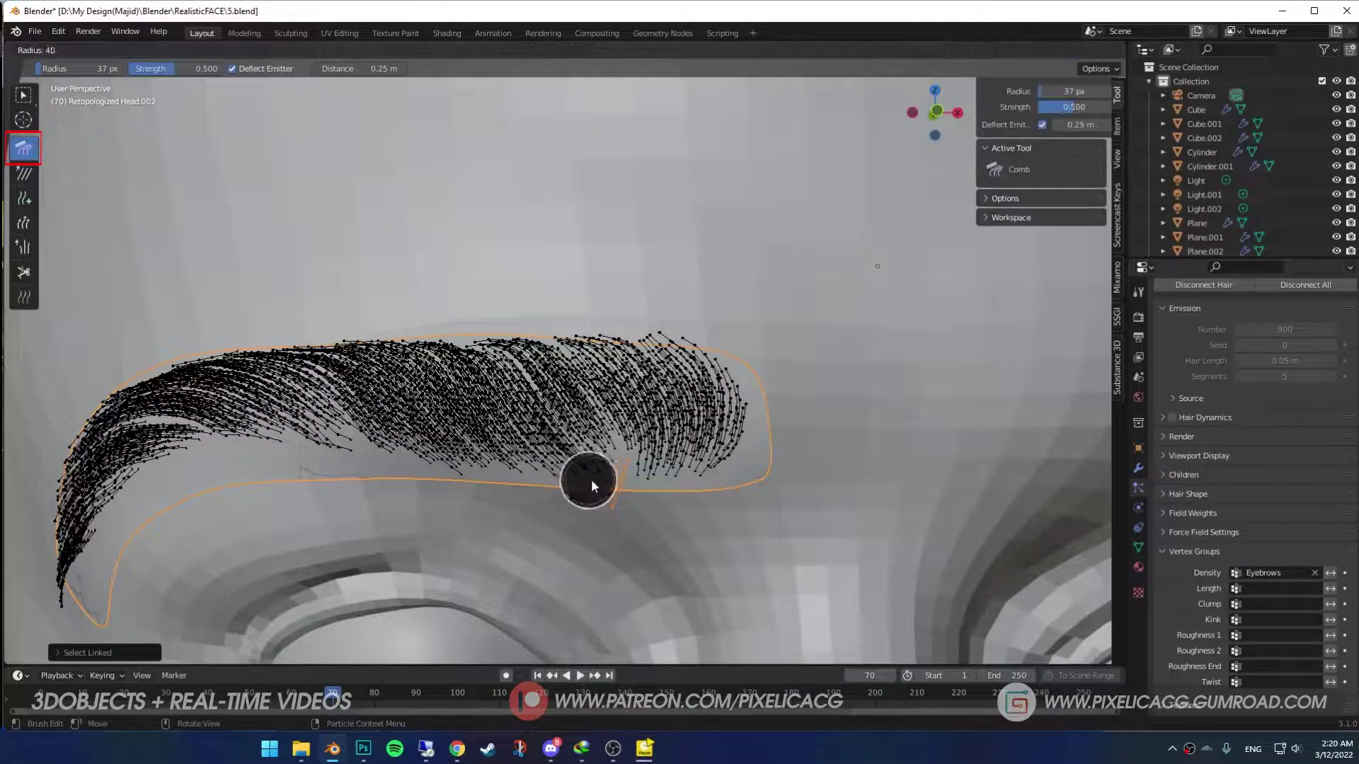
click(649, 482)
drag(617, 533, 614, 412)
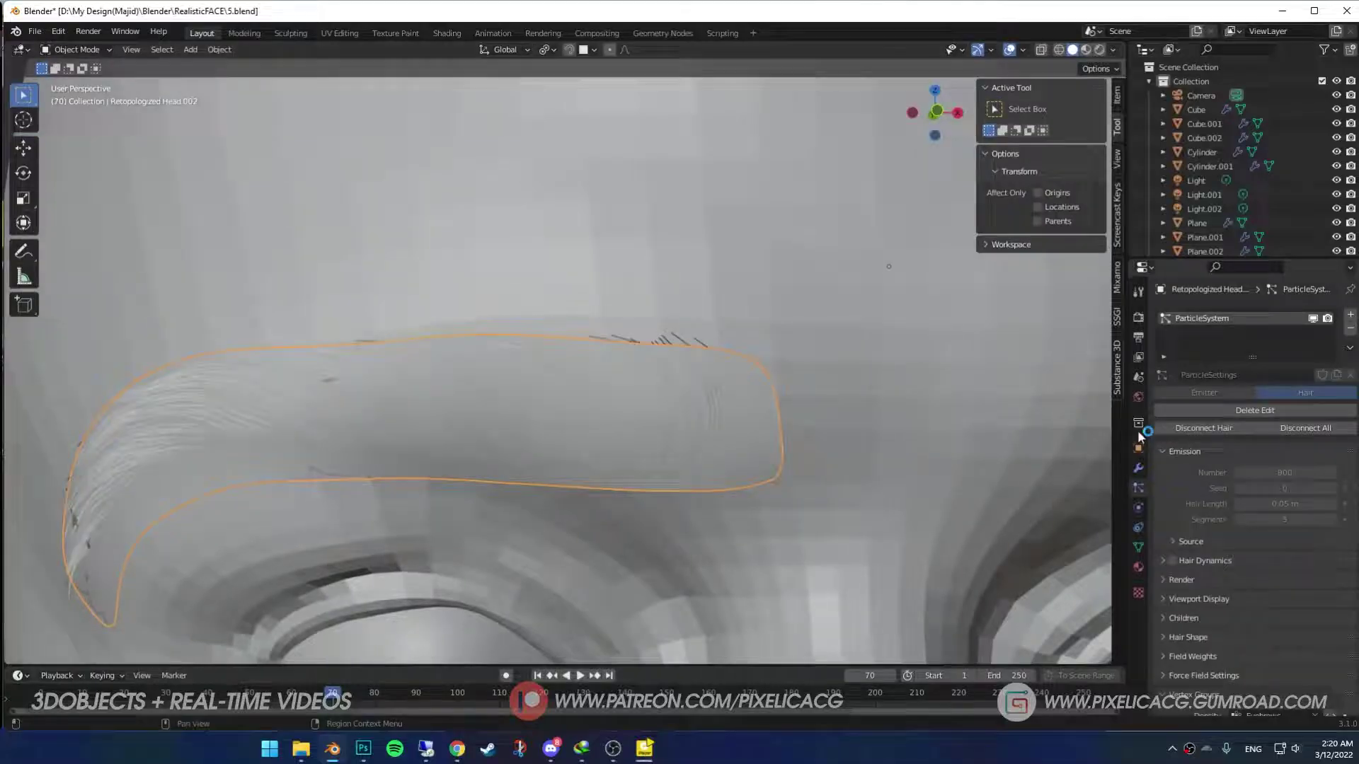
Set the render settings' hair shape type to Strip and adjust its additional subdivision
click(1139, 319)
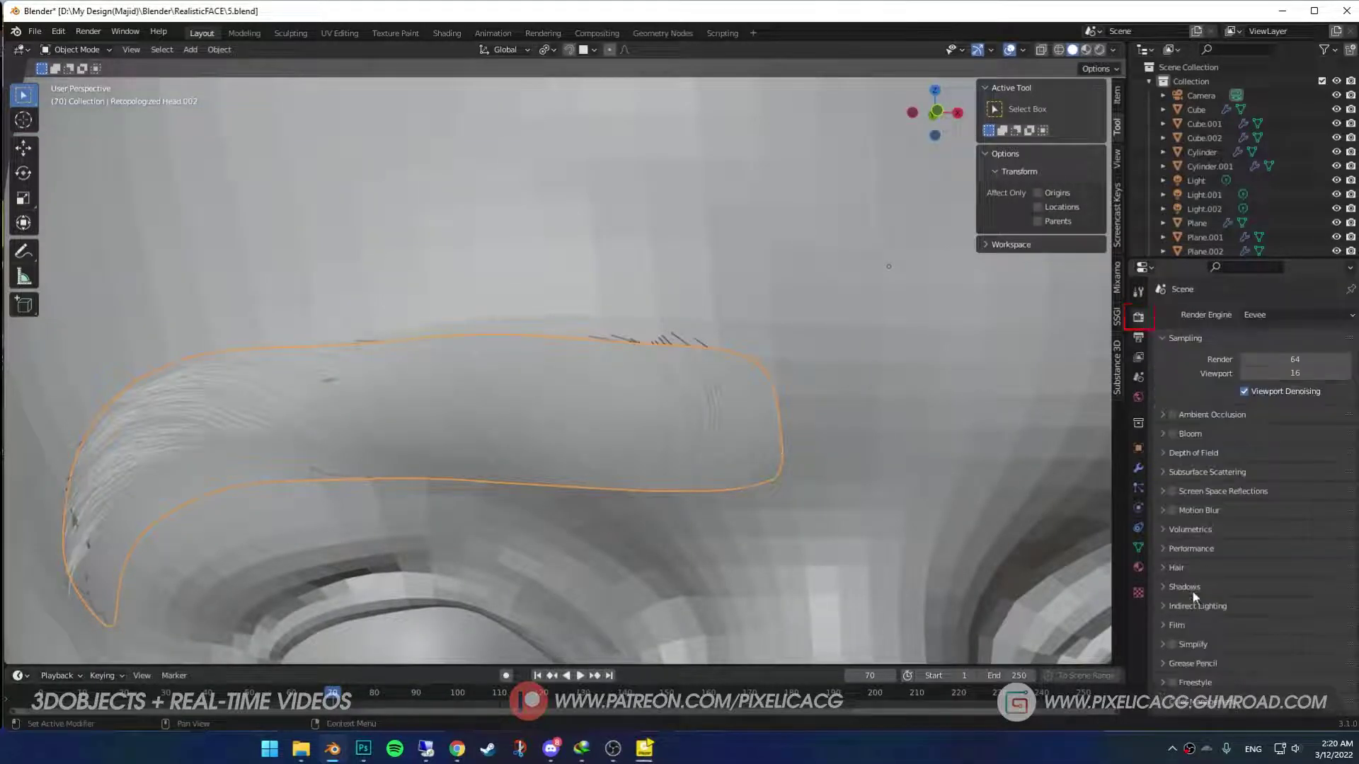
click(1181, 568)
click(1306, 589)
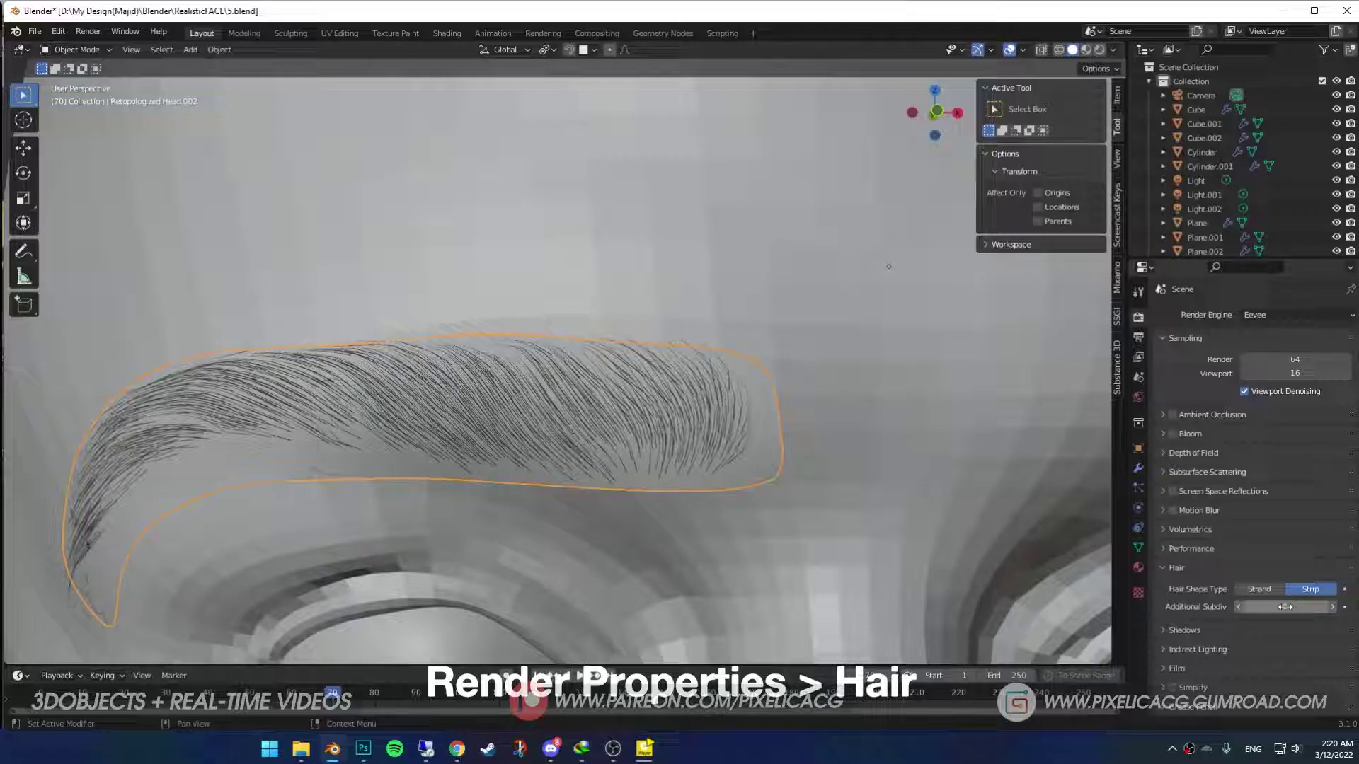
click(1284, 606)
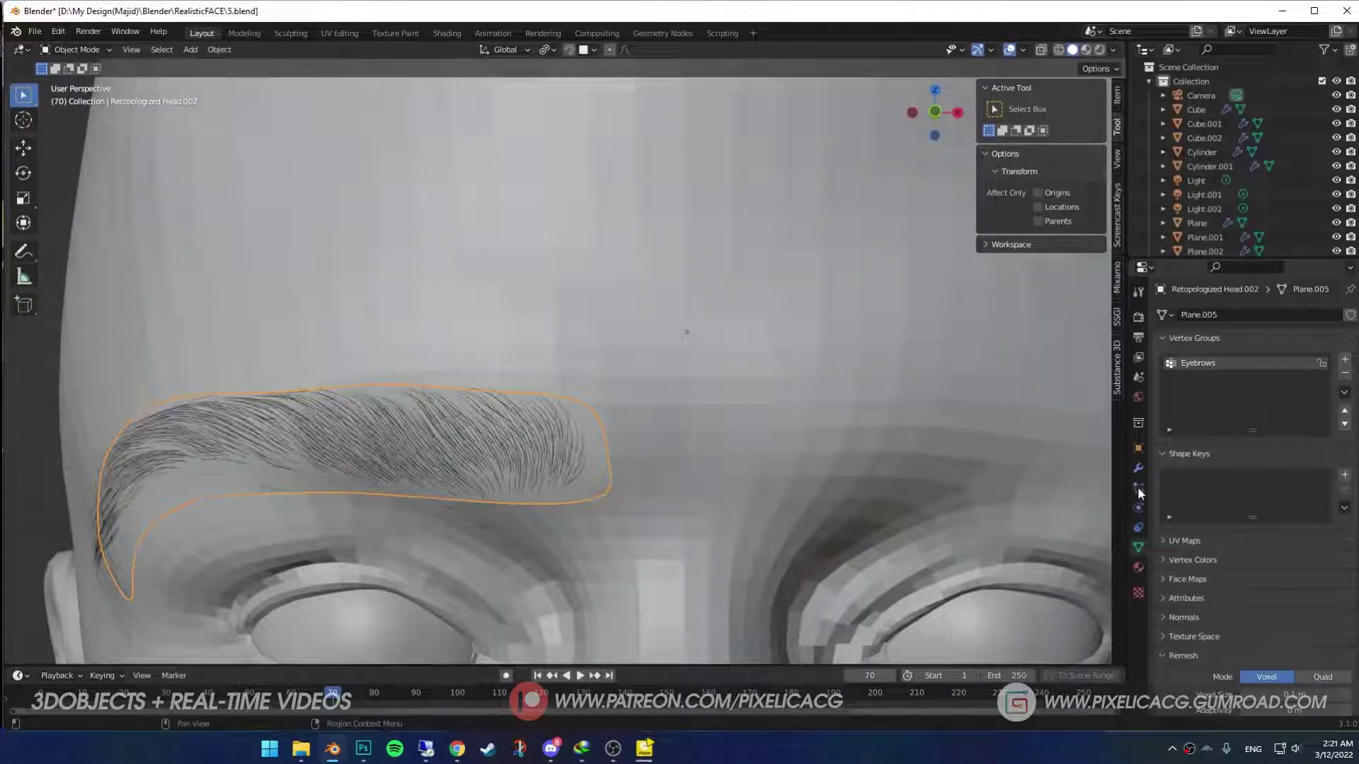
Give the eyebrow's particle hair Interpolated children with a display amount of 4, and save the file
click(1137, 488)
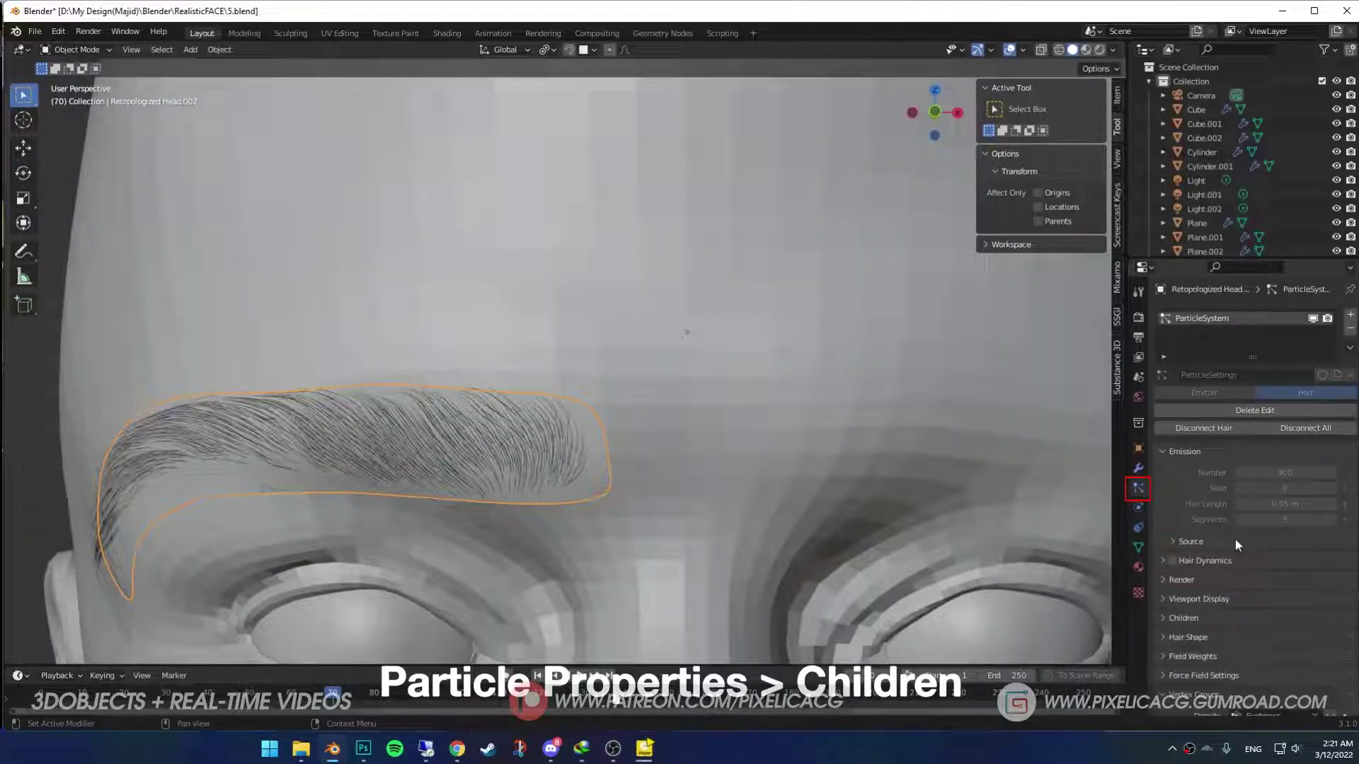
scroll(1235, 539, down, 4)
click(1183, 505)
click(1310, 527)
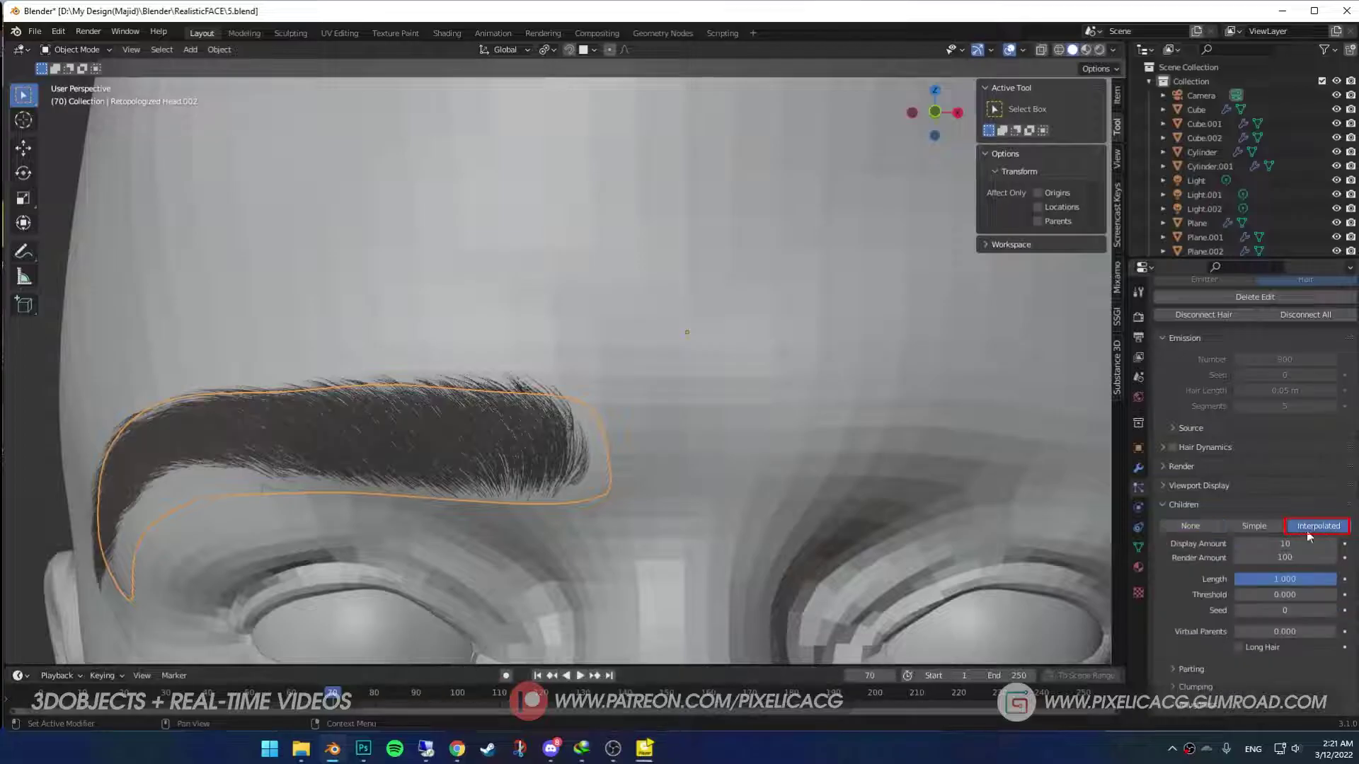
scroll(593, 499, up, 2)
key(ctrl+s)
shift+middle_drag(593, 501, 665, 384)
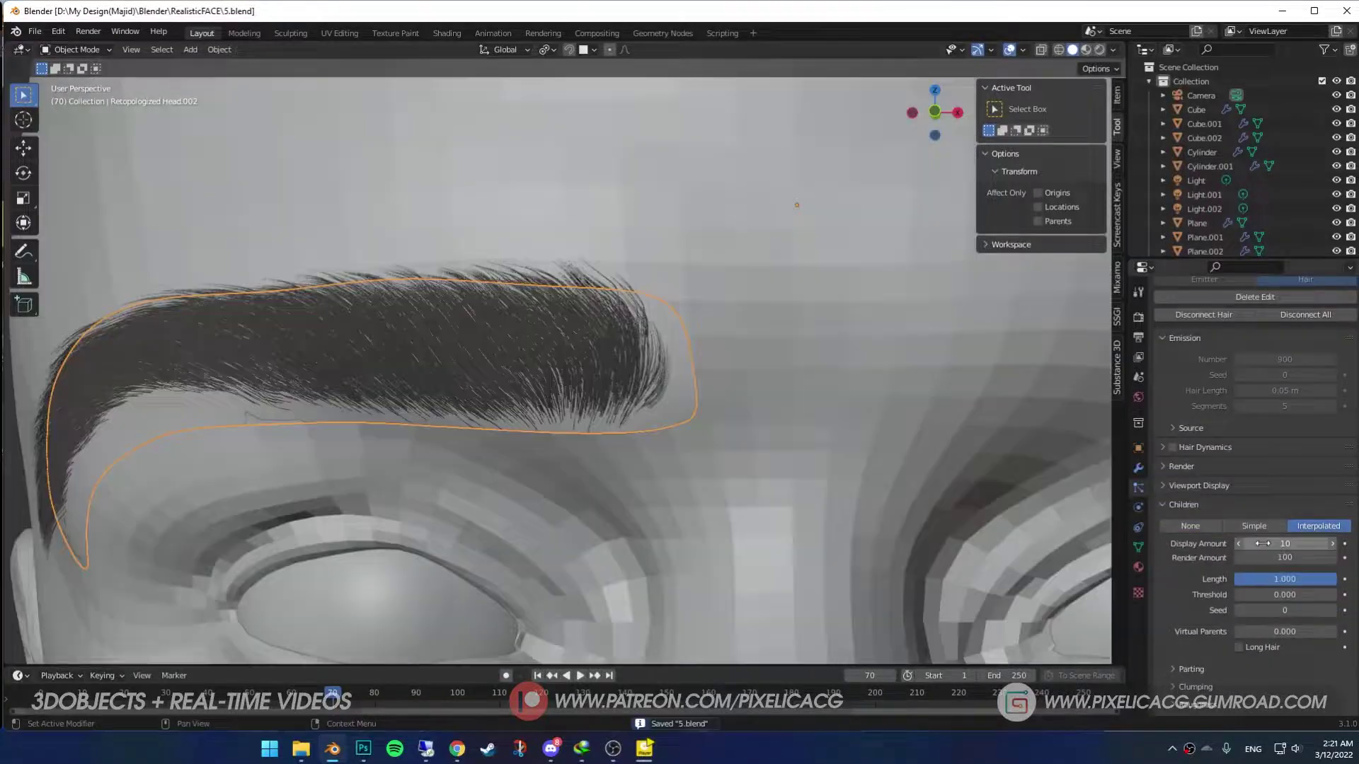
drag(1265, 542, 1225, 542)
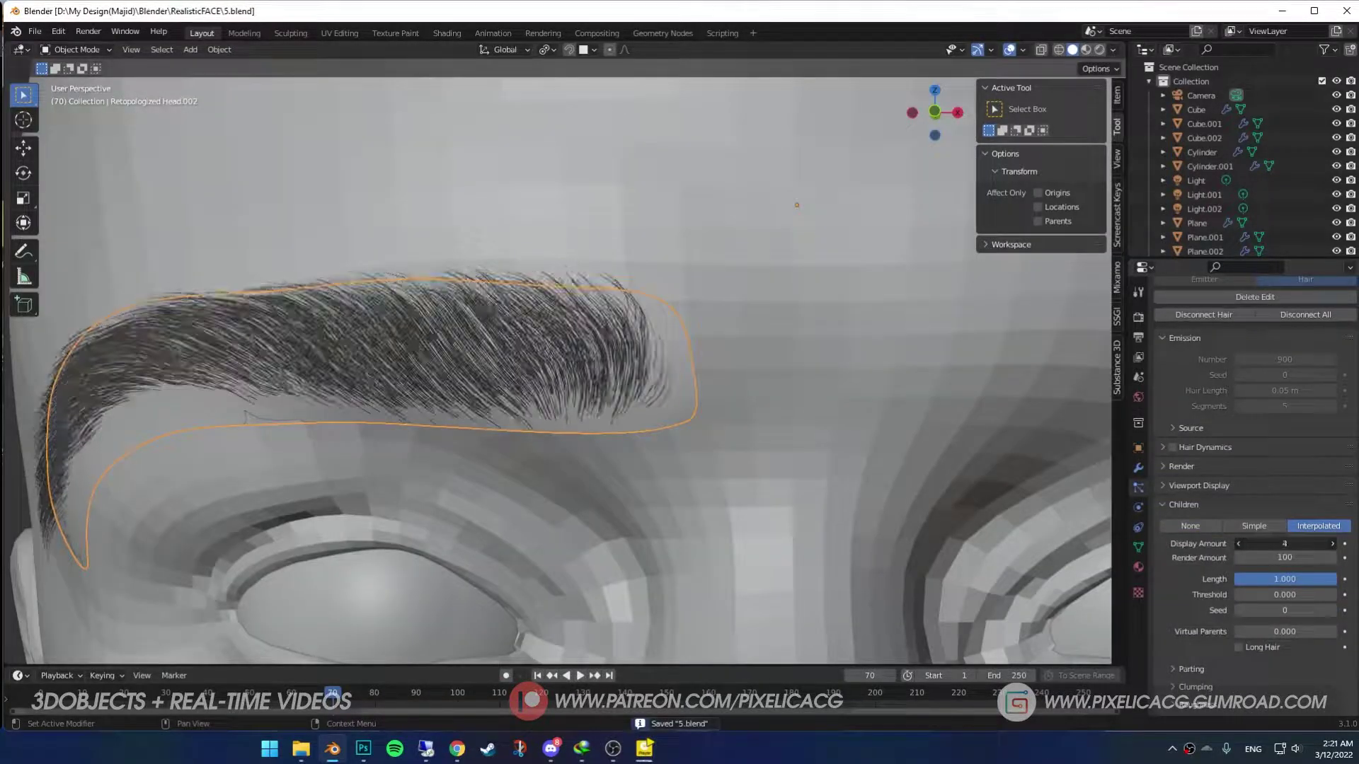
Set the child hairs' clump to 0.707 and their roughness to endpoint 0 and random 0.128
scroll(1208, 606, down, 3)
click(1208, 606)
drag(1284, 638, 1326, 639)
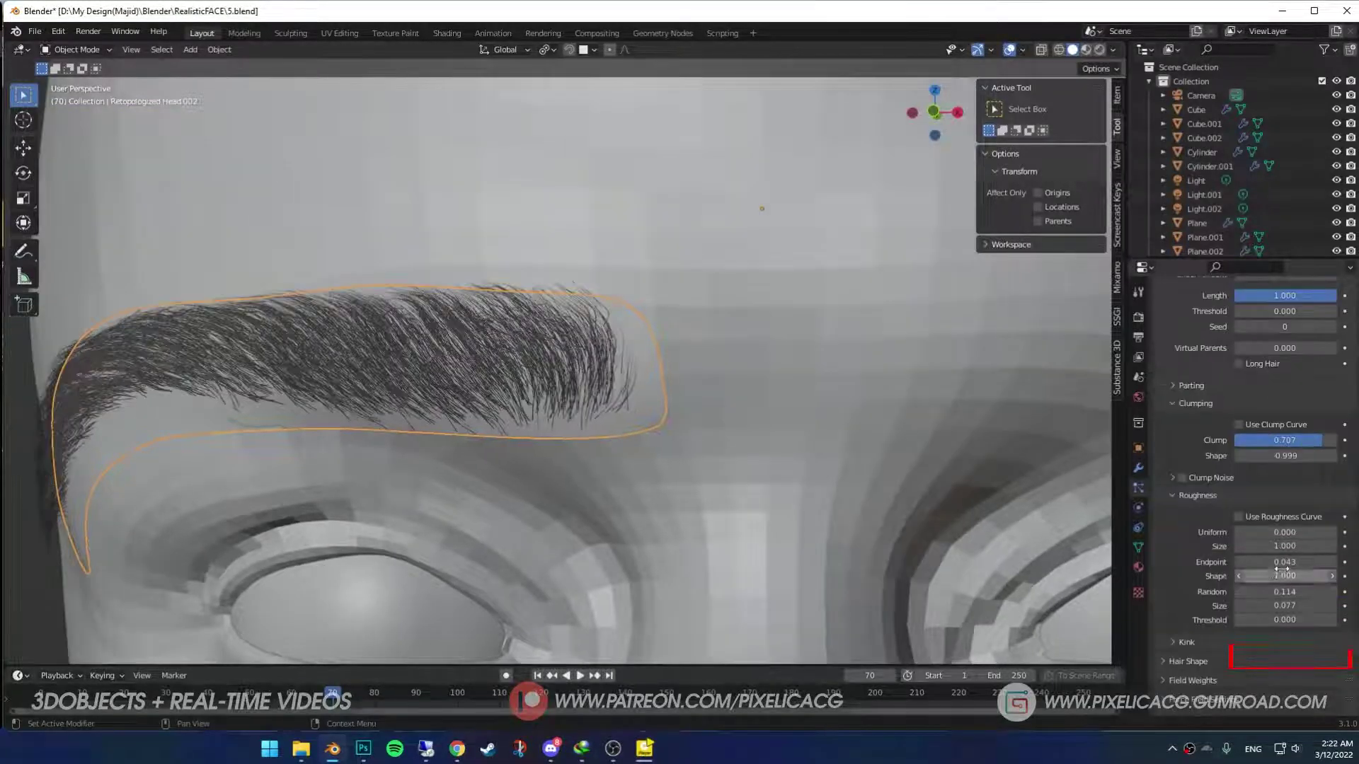
drag(1285, 562, 1292, 591)
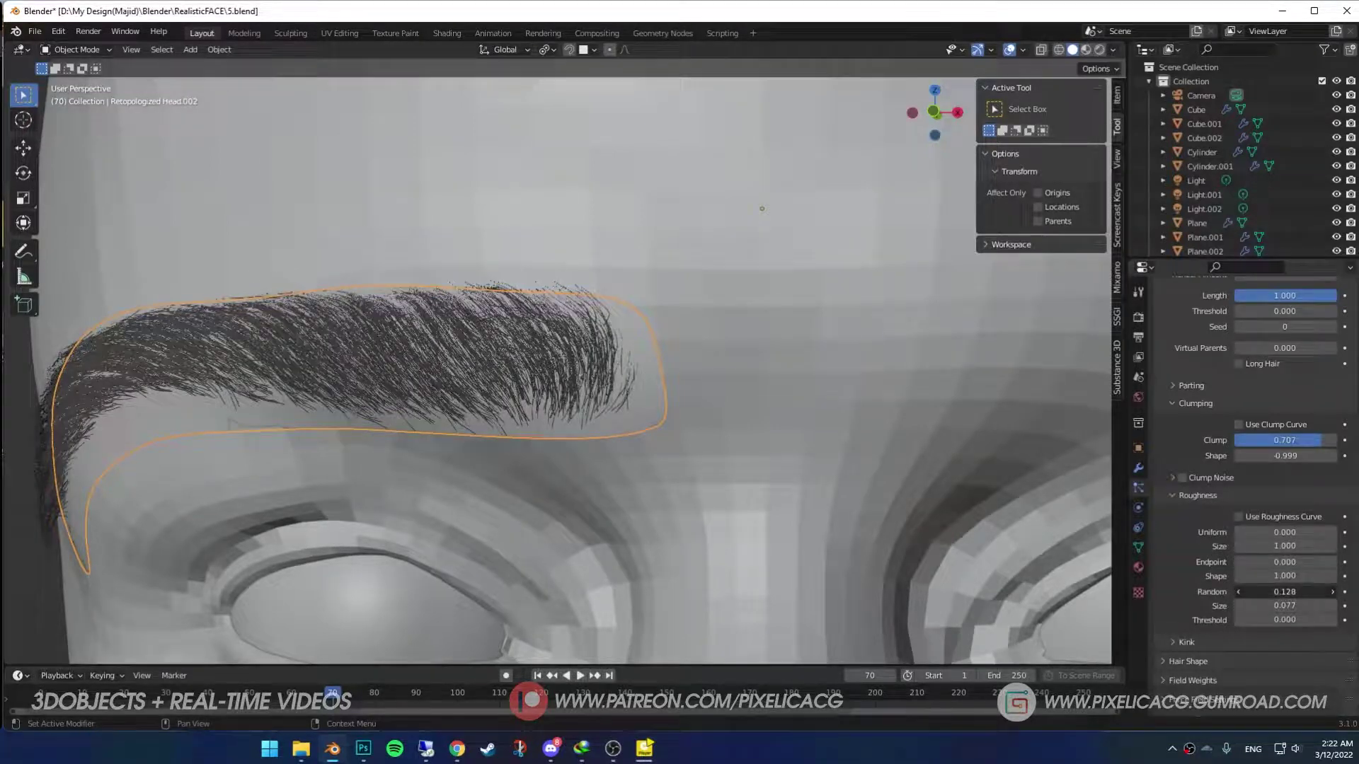
Turn off Show Emitter in the eyebrow particle system's viewport display settings
scroll(1181, 539, up, 8)
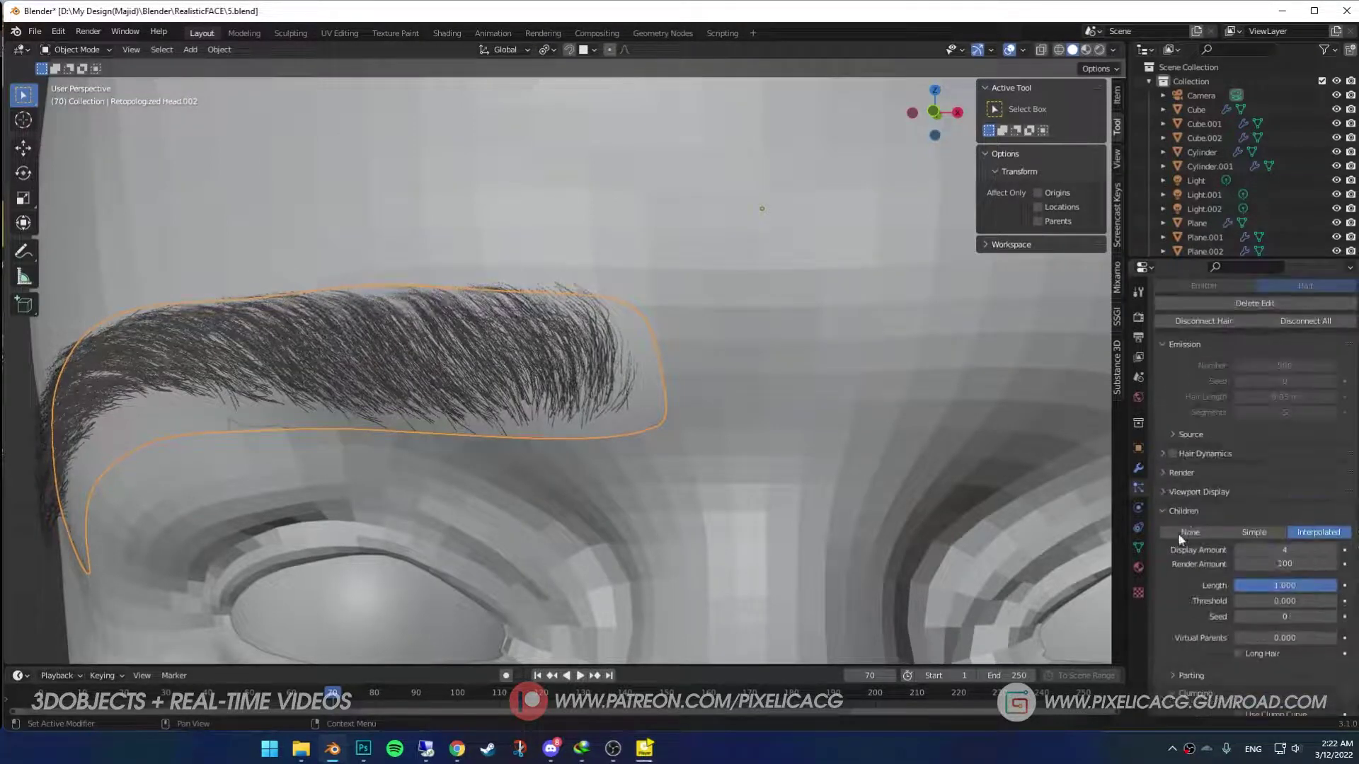
click(1199, 493)
click(1240, 605)
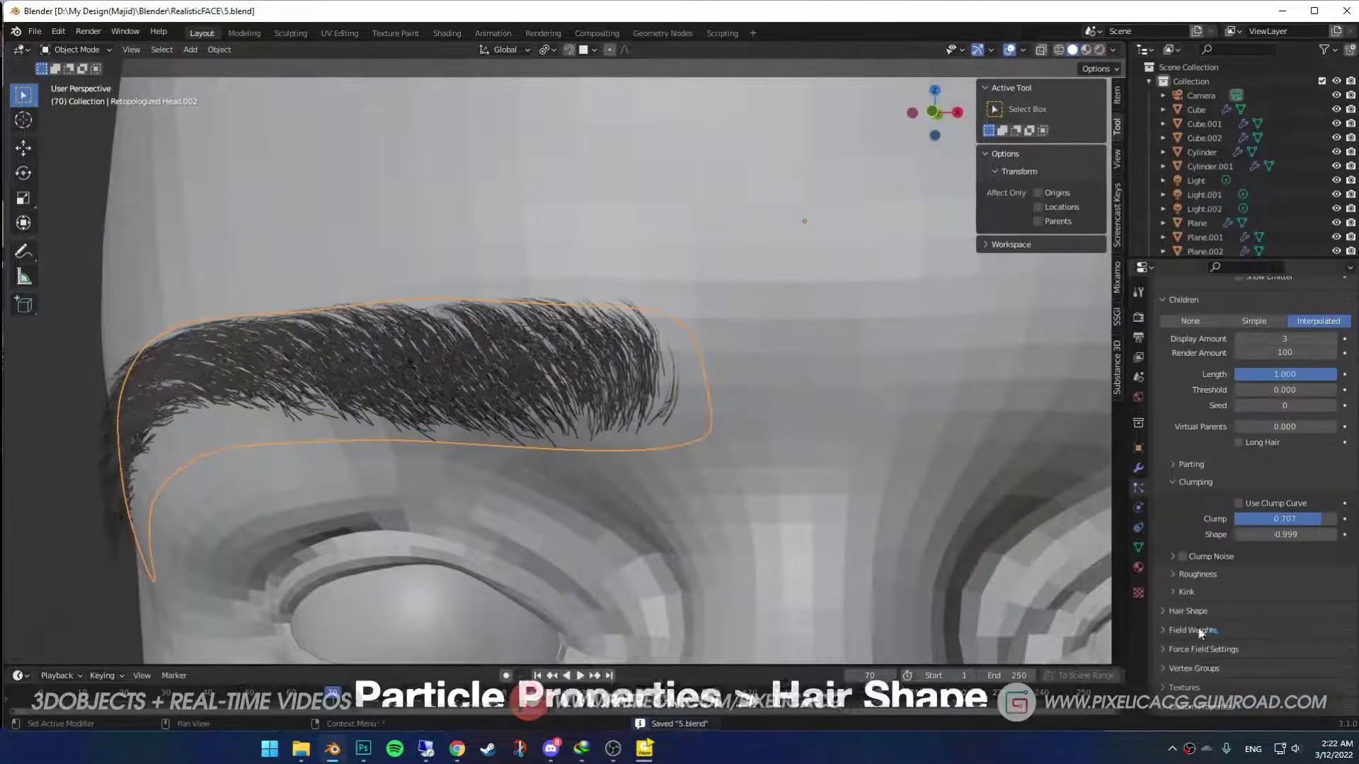
Set the hair shape's root diameter to 0.25 m, tip to 0.34 m and diameter scale to 0.01
drag(1284, 565, 1309, 579)
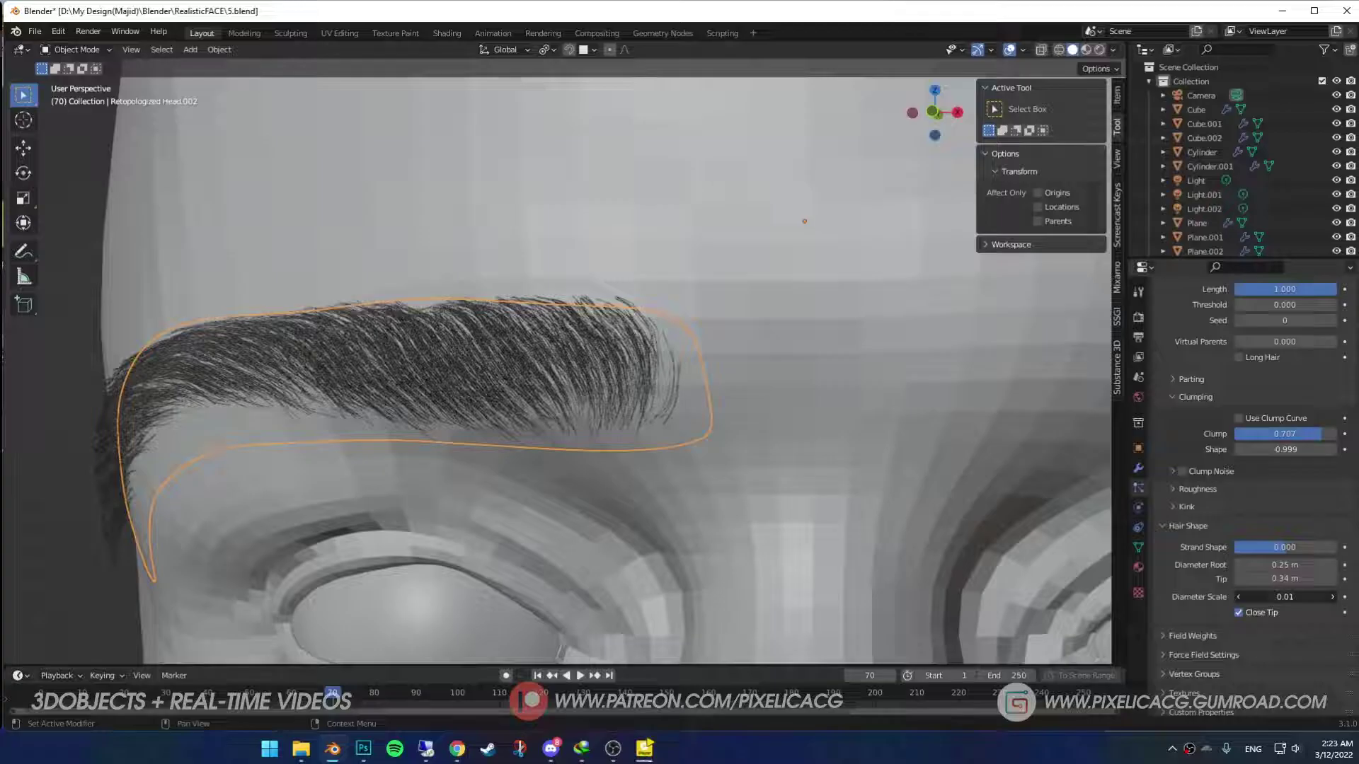
scroll(733, 512, down, 2)
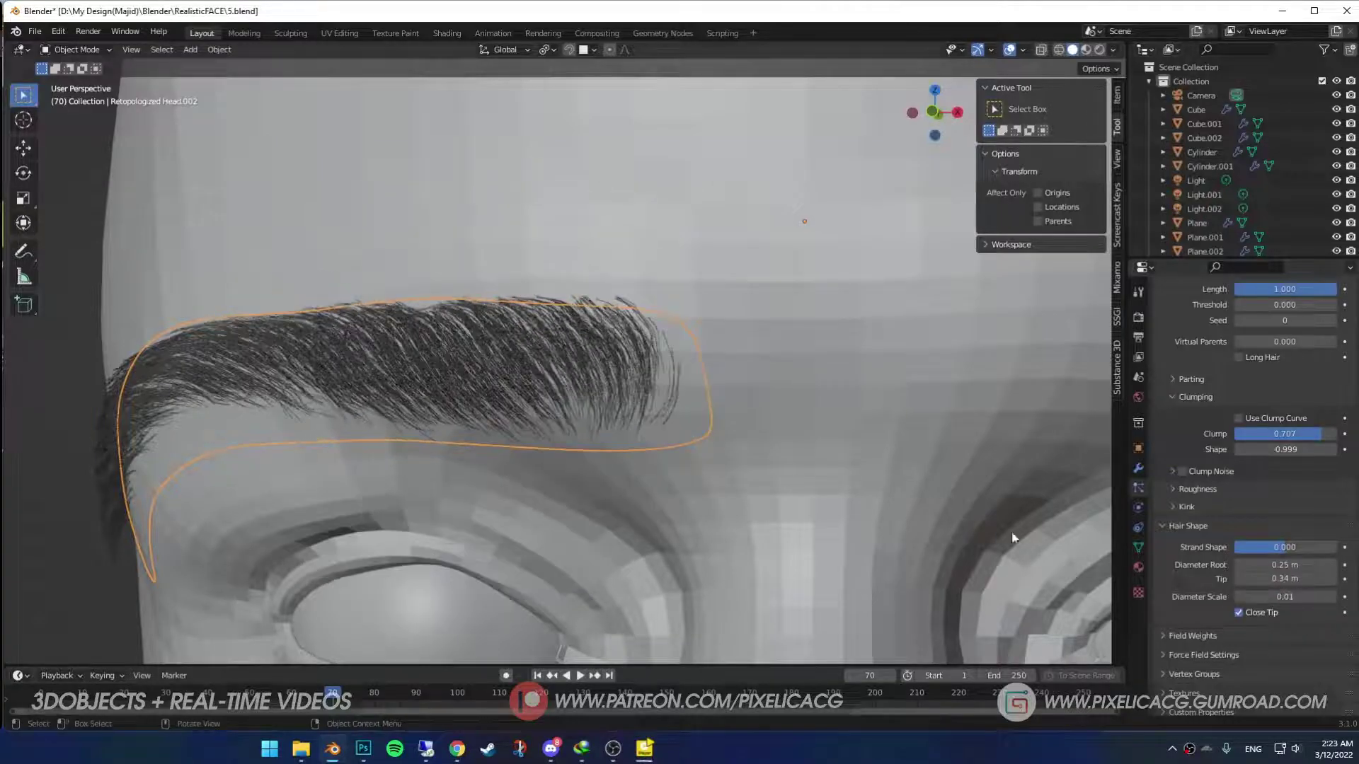
click(733, 512)
Return the brow patch to Particle Edit mode and set the Comb brush radius to 85 px
scroll(733, 511, down, 5)
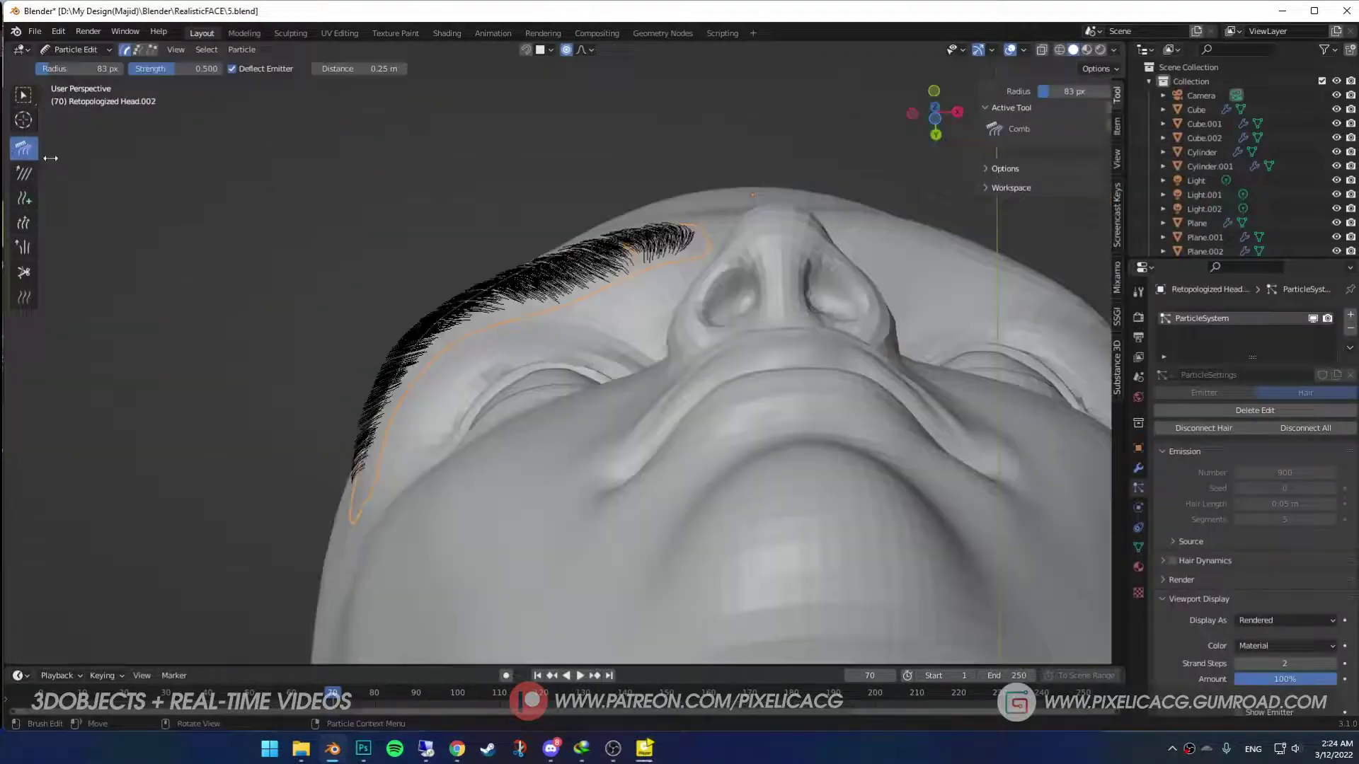
scroll(246, 367, up, 3)
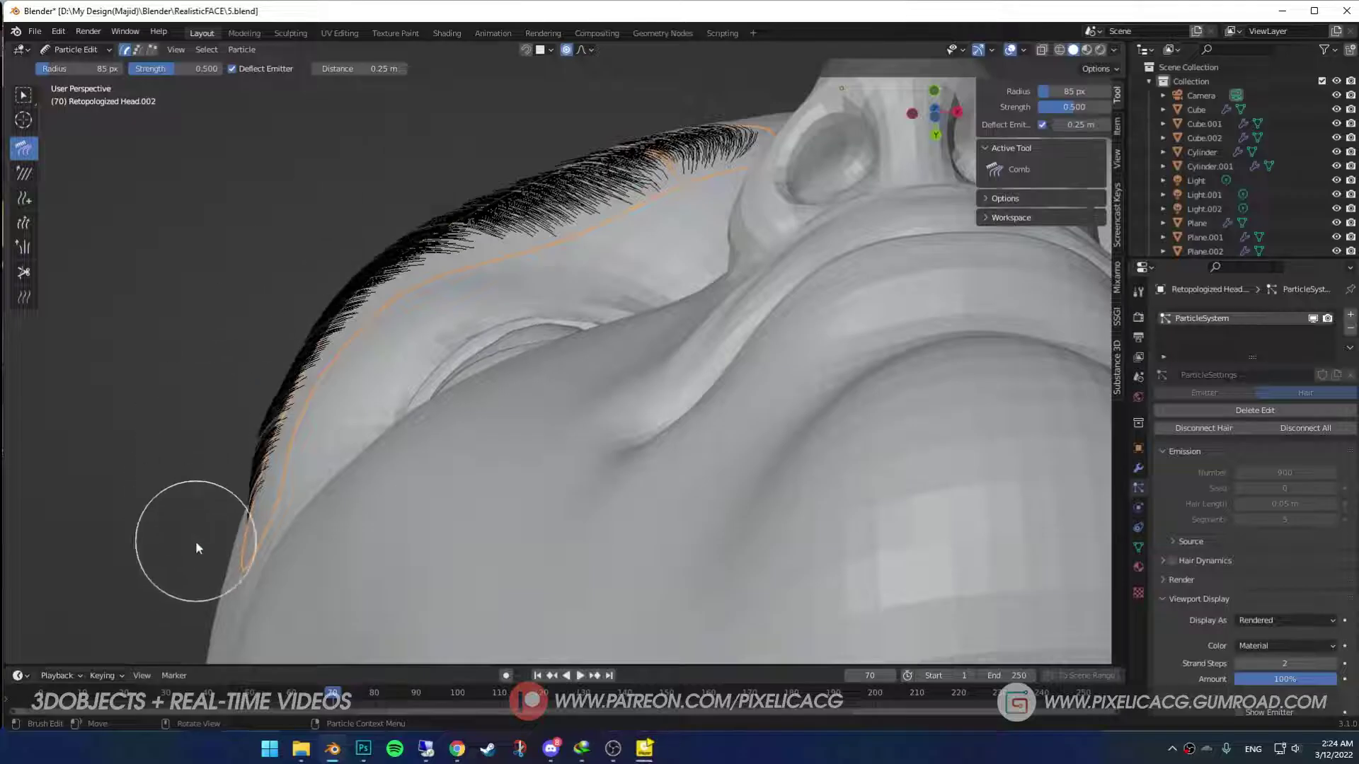
scroll(196, 540, down, 3)
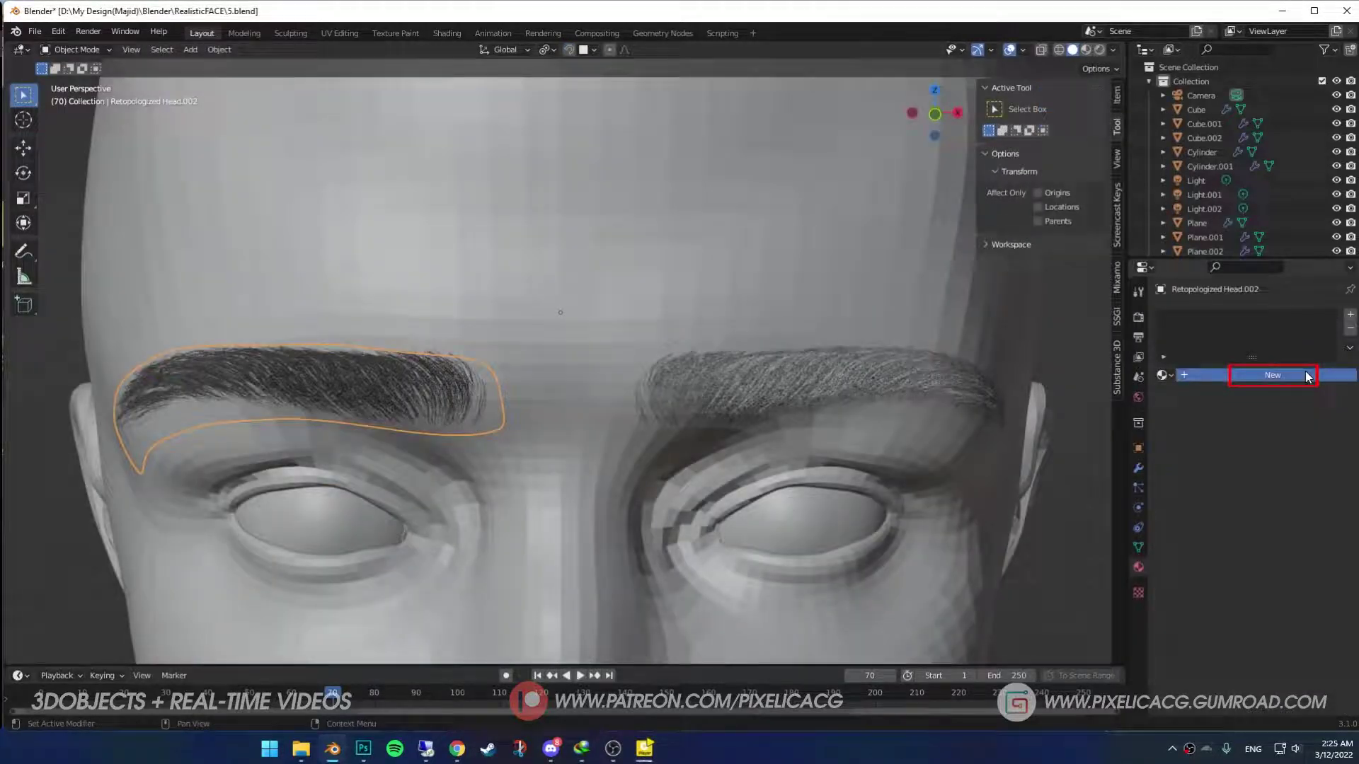
Add a new material to the eyebrow patch
click(1306, 376)
click(1263, 525)
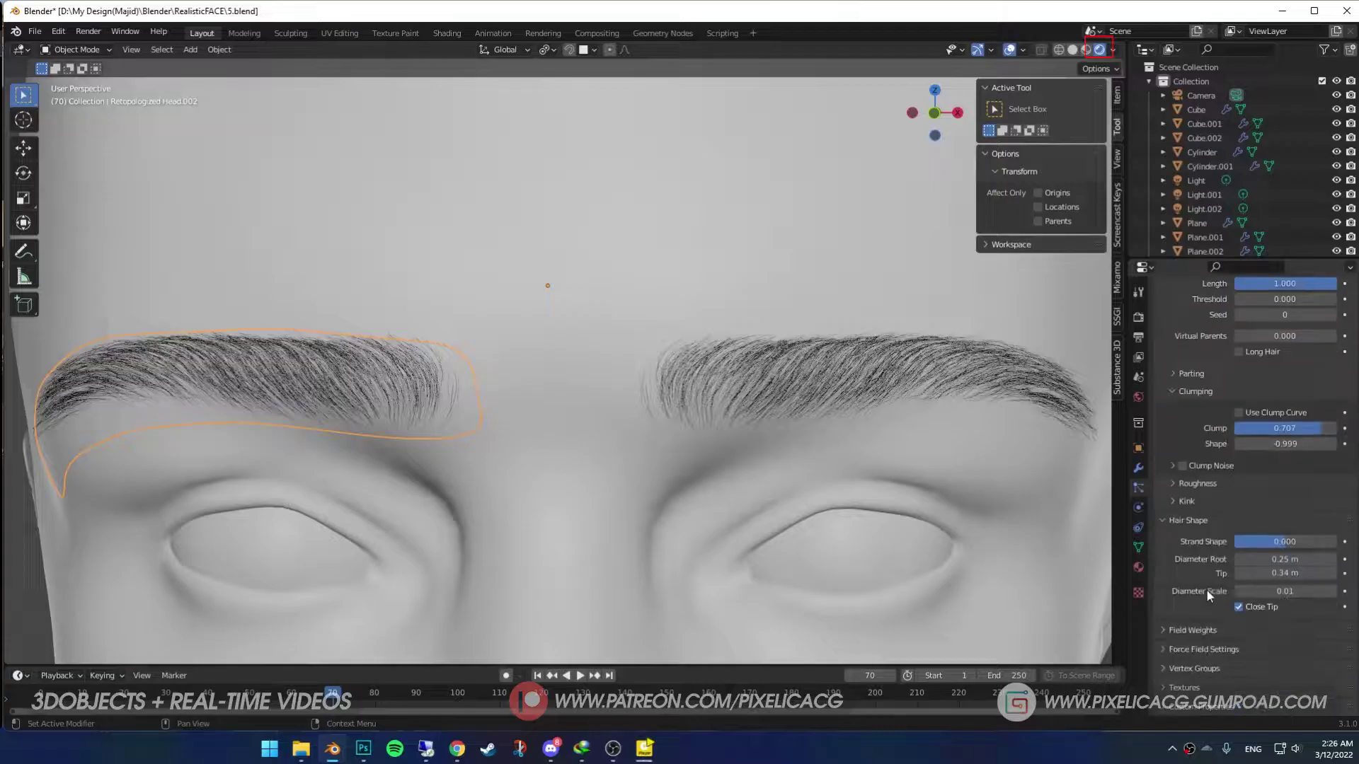
Set the hair shape's diameter scale to 0.012, root diameter to 0.18 m and tip to 0.66 m
click(1260, 591)
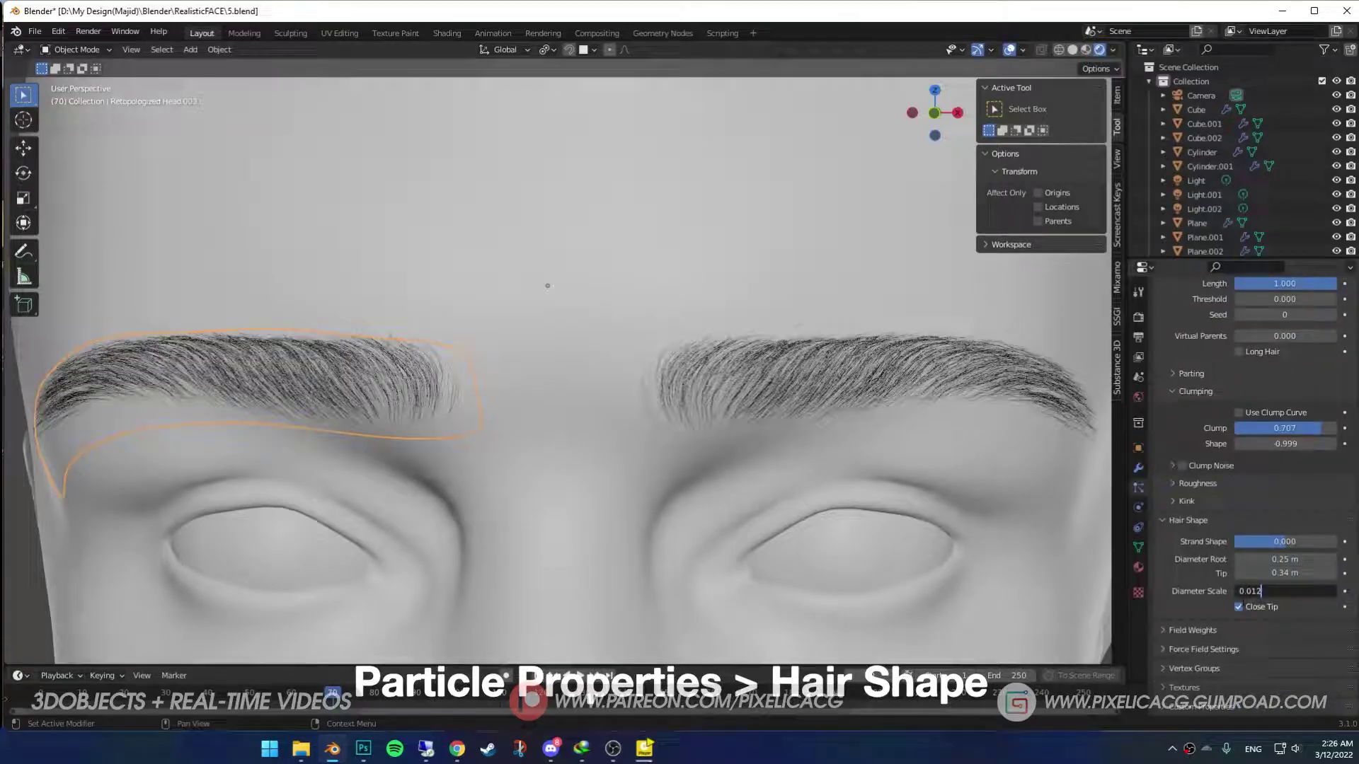
key(Return)
drag(1283, 569, 1322, 572)
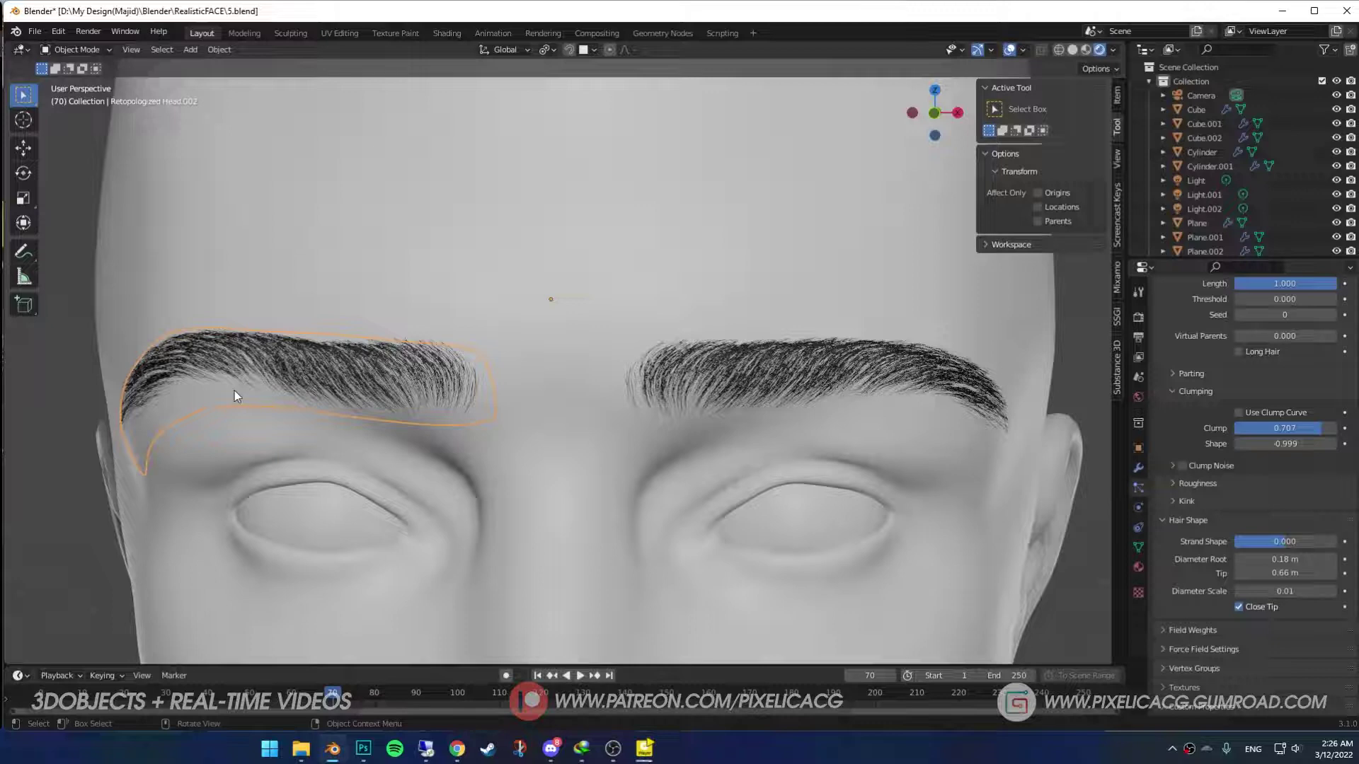
Move part of the eyebrow patch's mesh in Edit Mode to adjust the brow's shape
key(Tab)
key(g)
click(245, 366)
key(Tab)
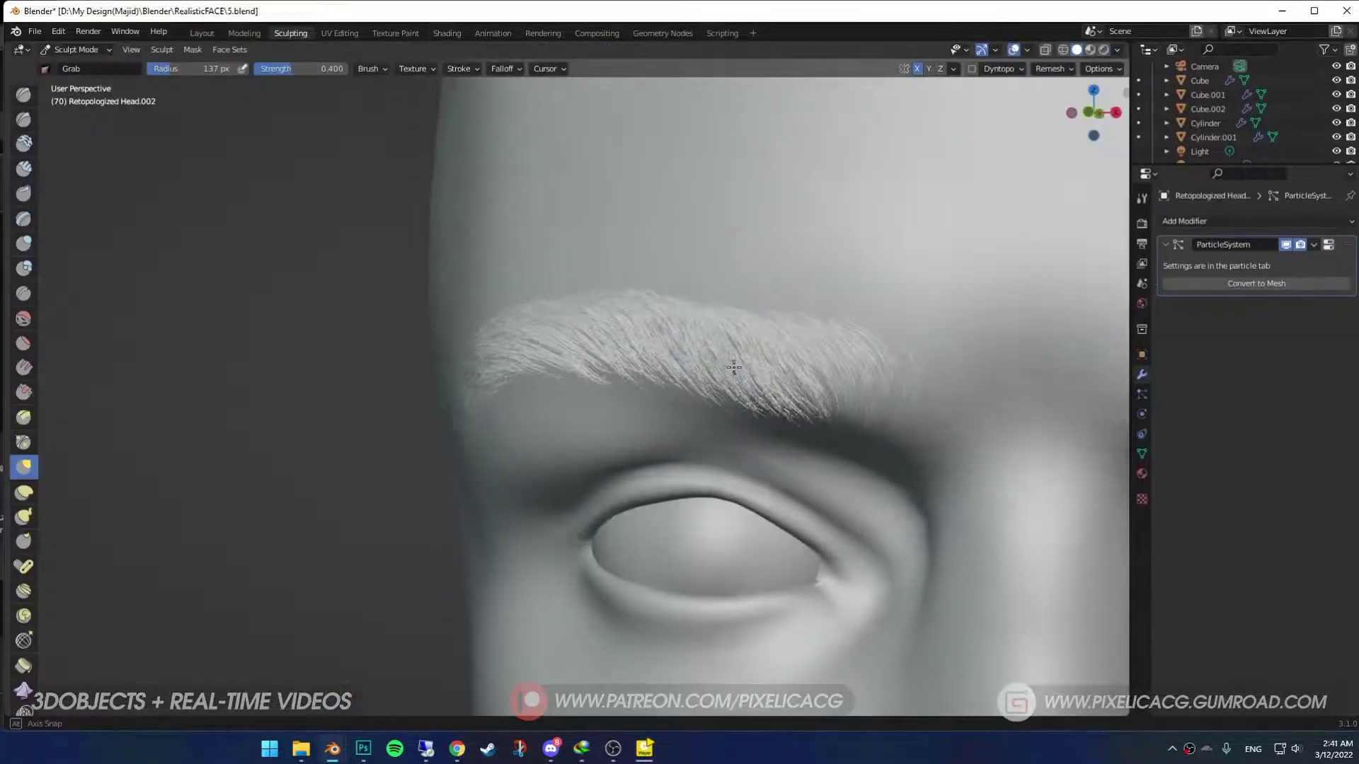
Reshape the inner part of the brow patch in Sculpt Mode with the Grab brush at 137 px radius and 0.400 strength
scroll(721, 401, up, 3)
mouse_move(721, 401)
mouse_down()
mouse_move(704, 377)
mouse_move(723, 403)
mouse_up()
mouse_move(728, 405)
middle_down()
mouse_move(712, 409)
mouse_move(720, 428)
middle_up()
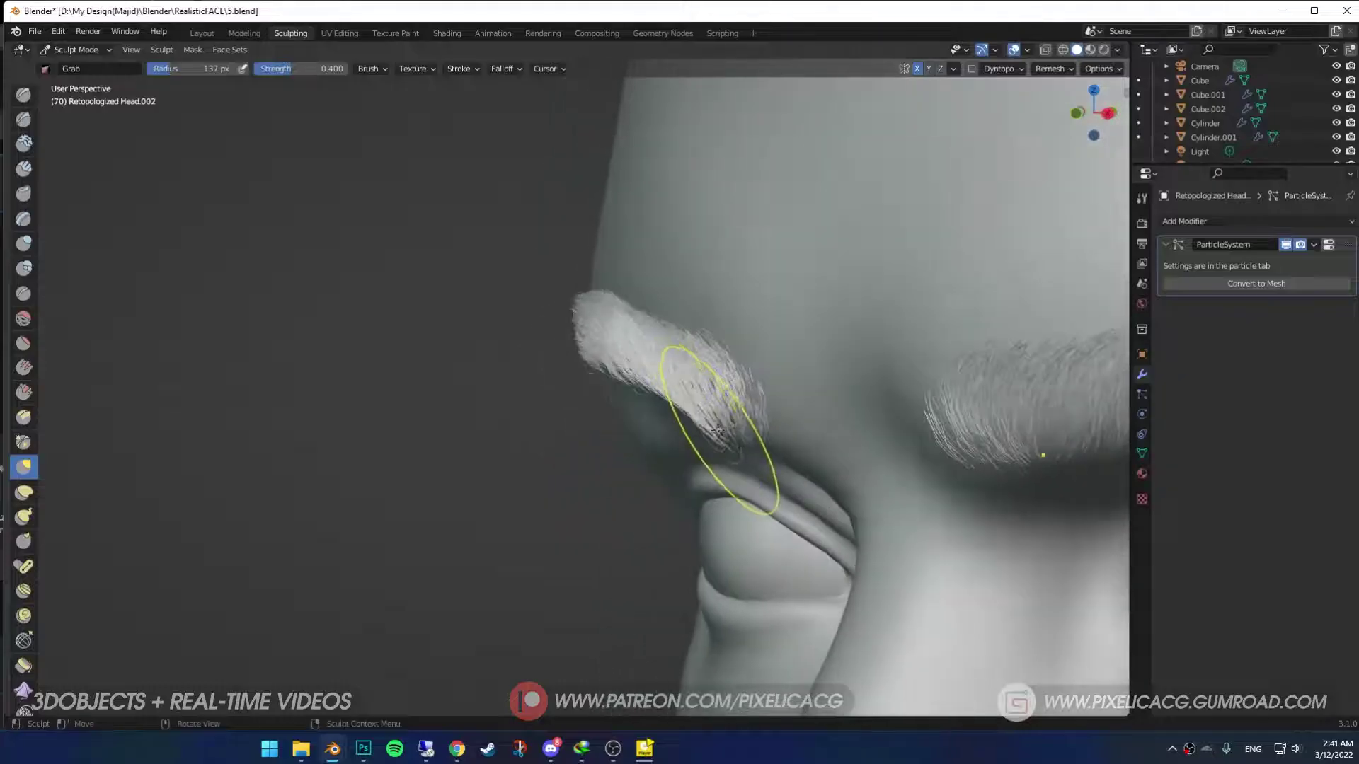
drag(720, 428, 735, 421)
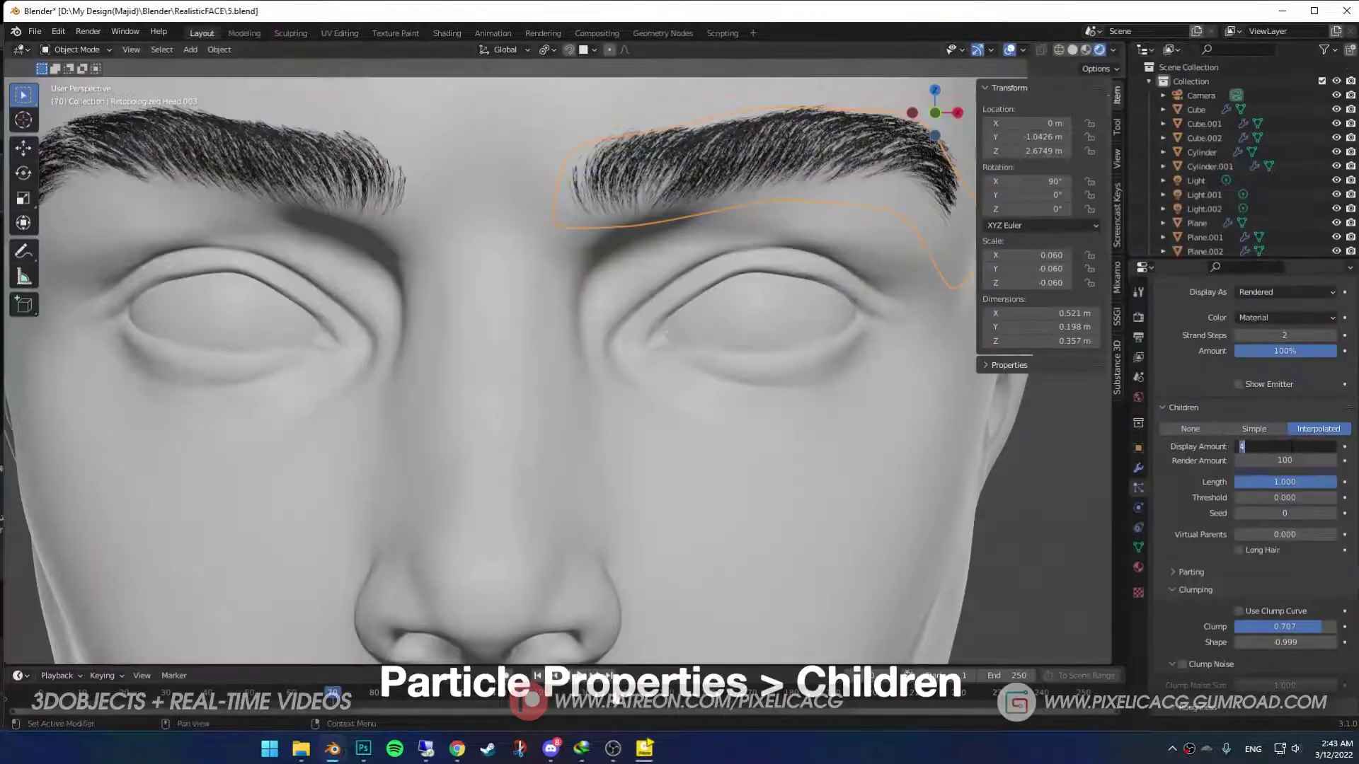
Set the mirrored eyebrow's children display amount to 5 and select the opposite eyebrow
drag(1290, 446, 1288, 445)
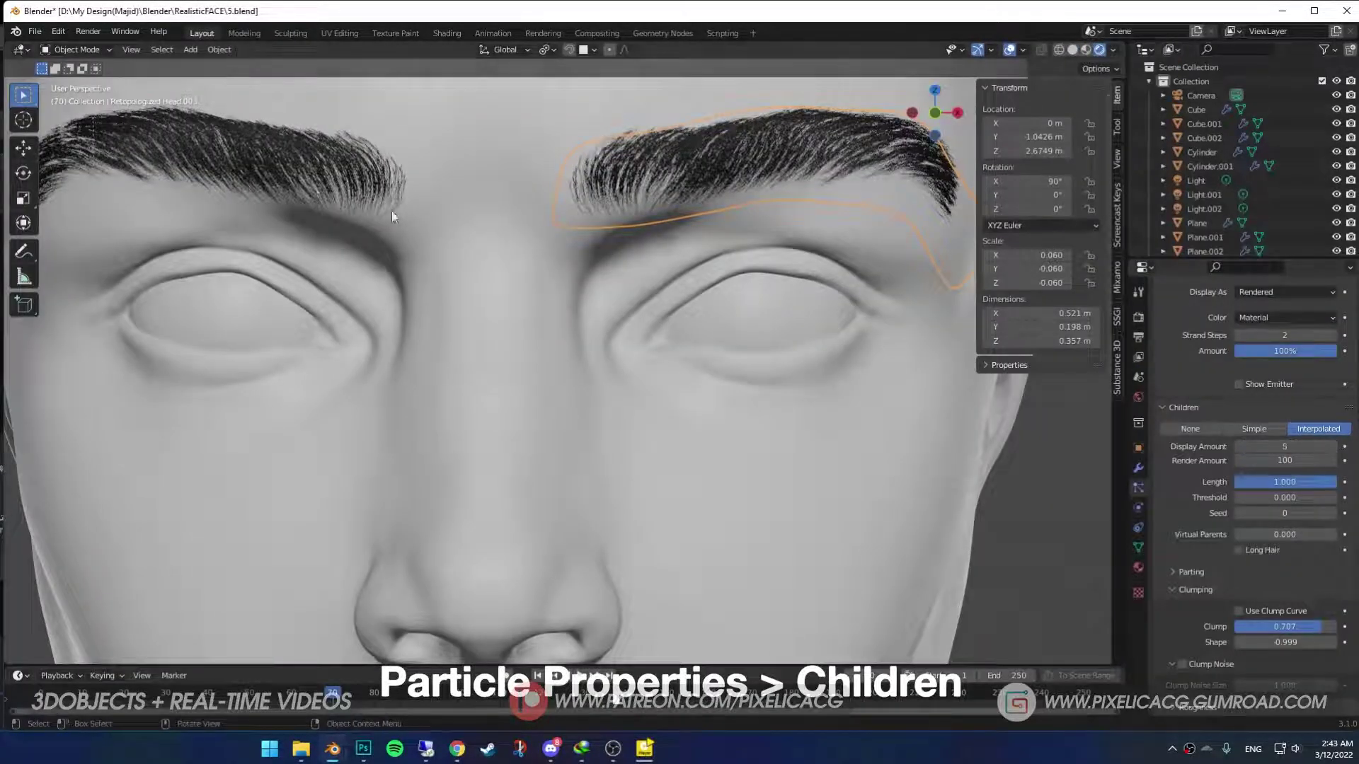
click(394, 212)
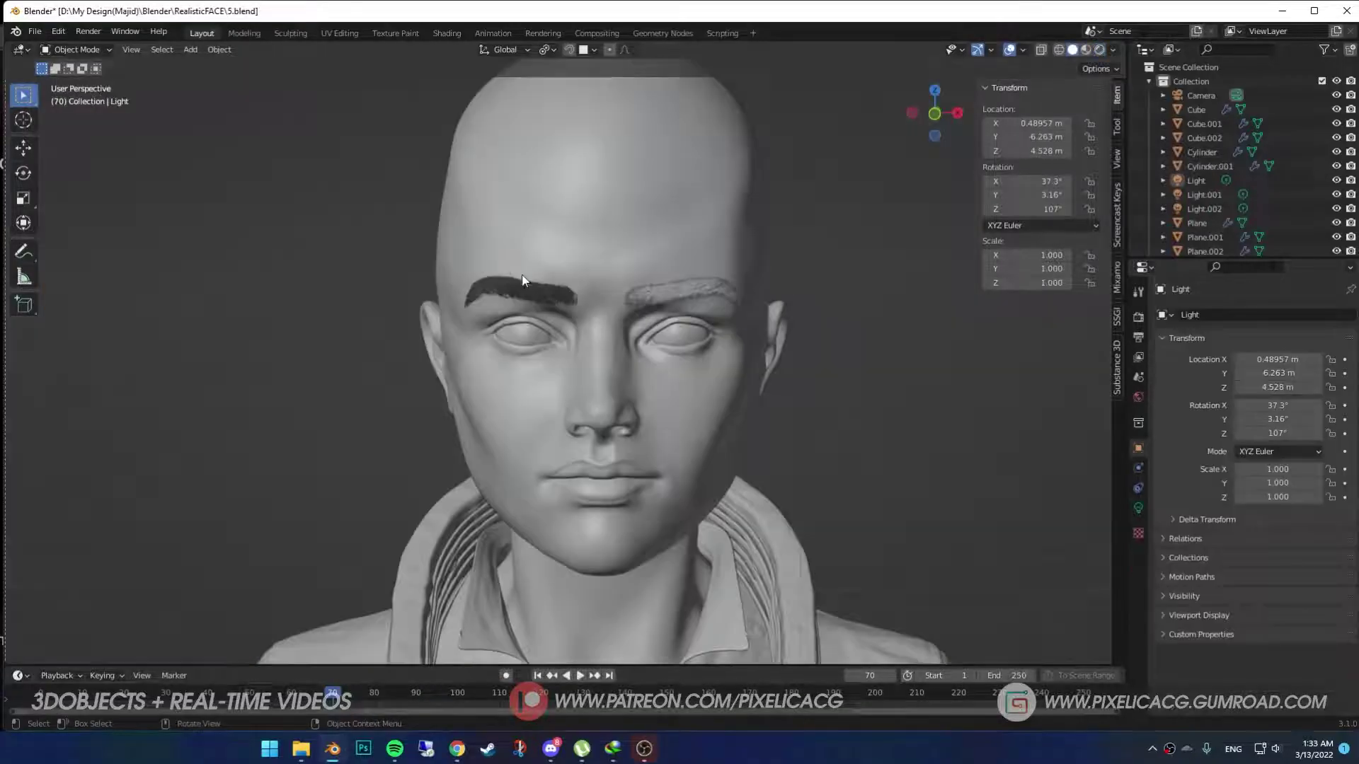
Select the original eyebrow patch and switch it to Weight Paint mode
scroll(521, 275, up, 5)
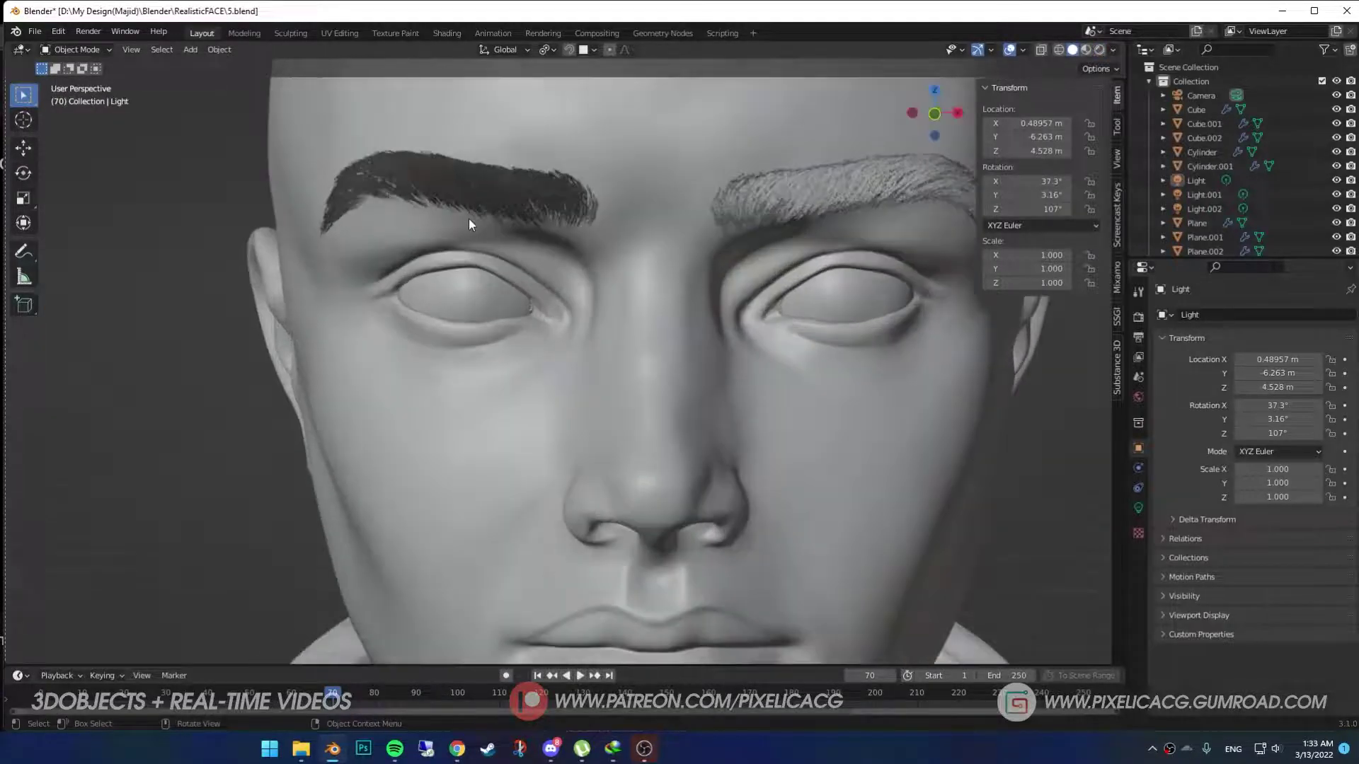
click(467, 221)
scroll(497, 285, up, 3)
click(502, 284)
scroll(534, 382, up, 3)
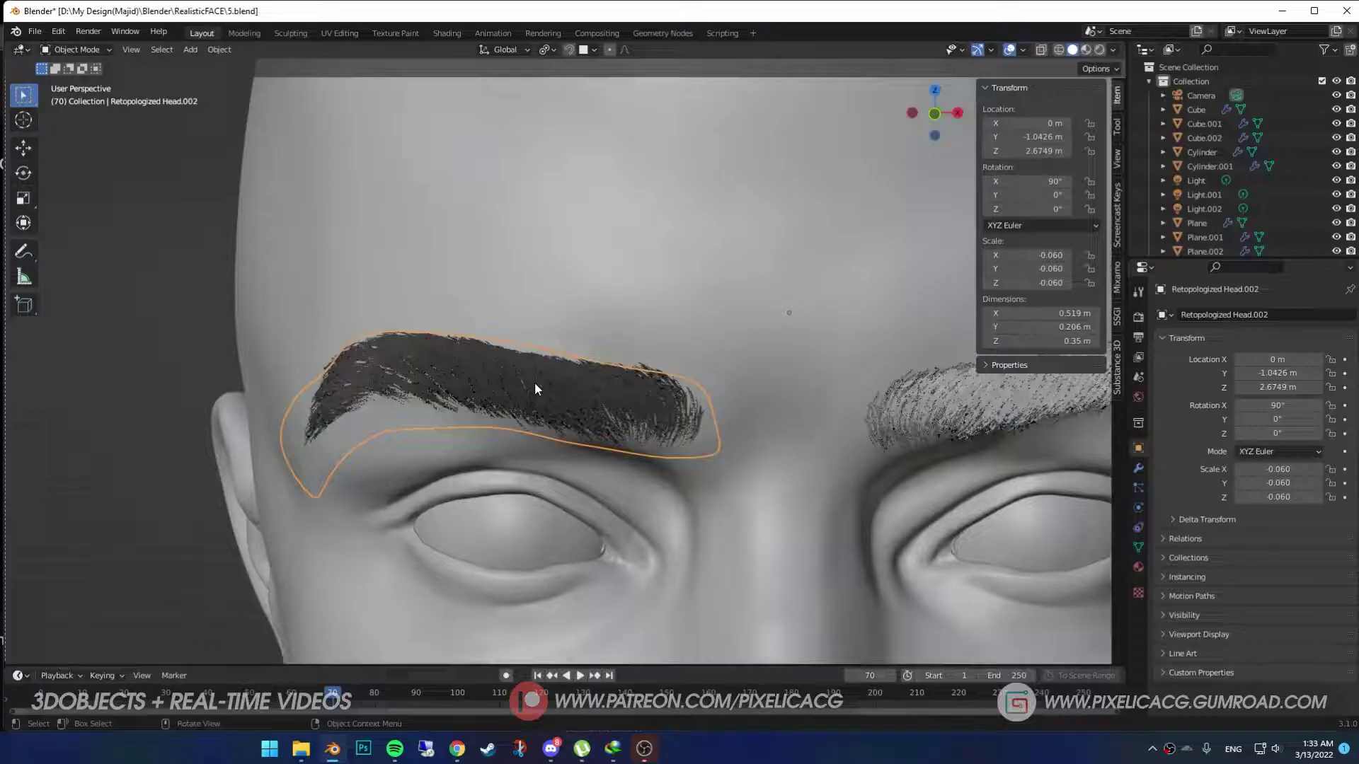
scroll(533, 382, up, 4)
key(ctrl+Tab)
Turn on Show Emitter in the brow patch's particle viewport display so its painted weights are visible
click(1138, 487)
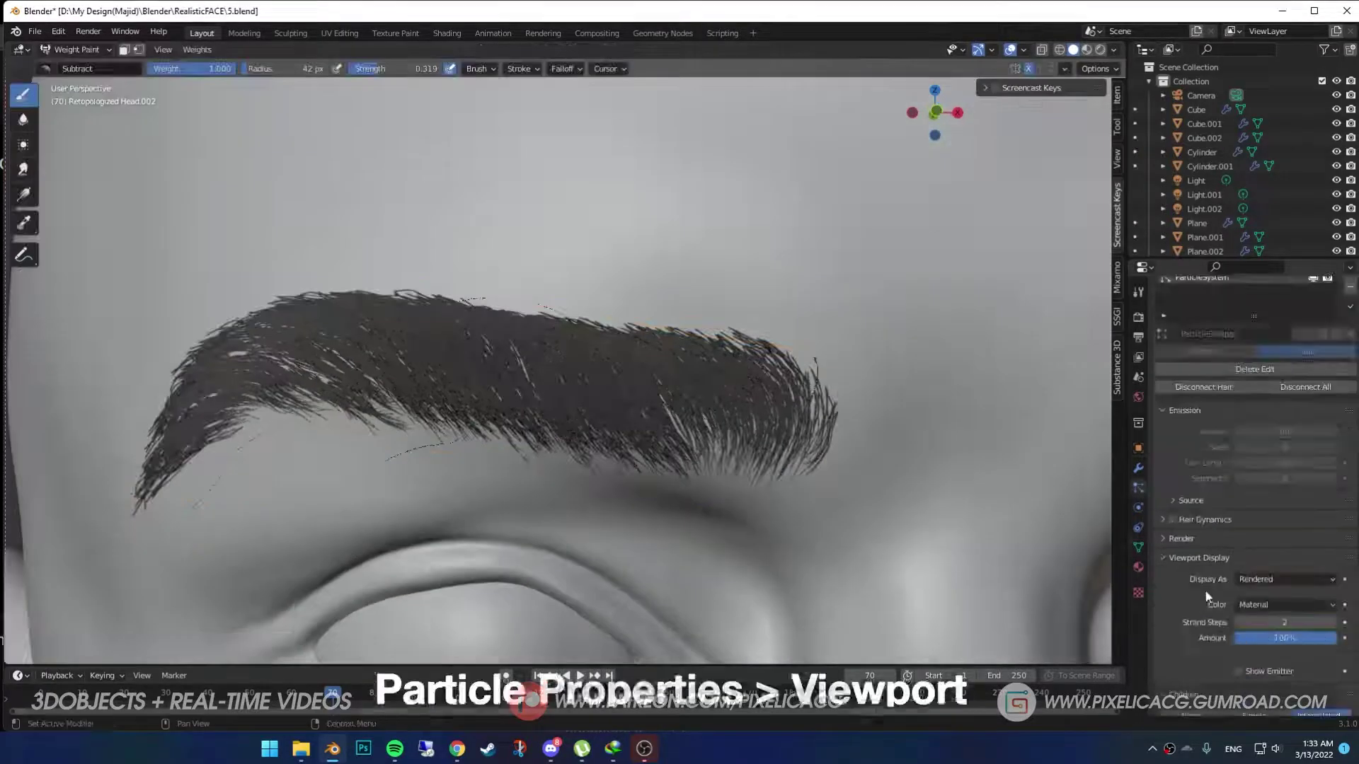
scroll(1203, 596, down, 6)
scroll(1182, 644, up, 2)
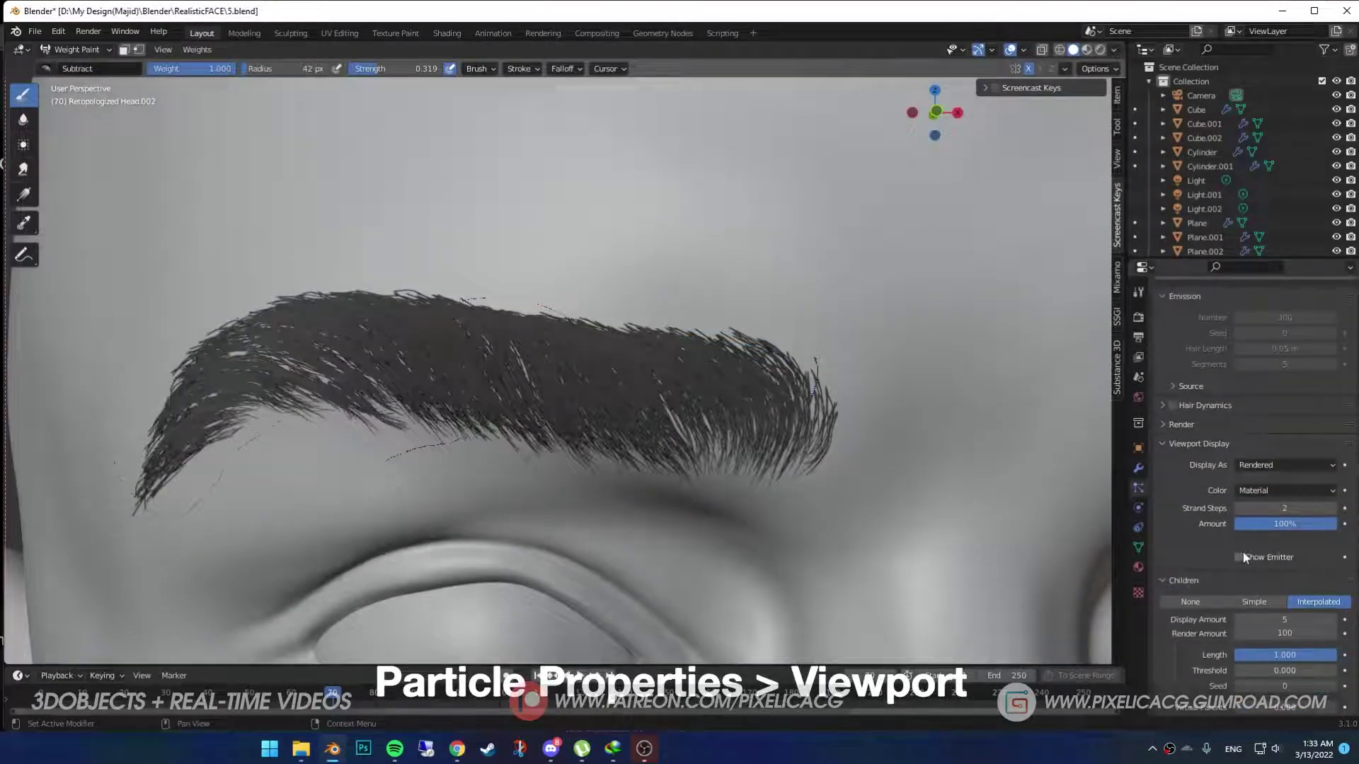
click(1242, 557)
Set the hair length to .05 m in the brow patch's second particle system, which has 0 emitted hairs
scroll(1246, 552, up, 4)
click(1210, 332)
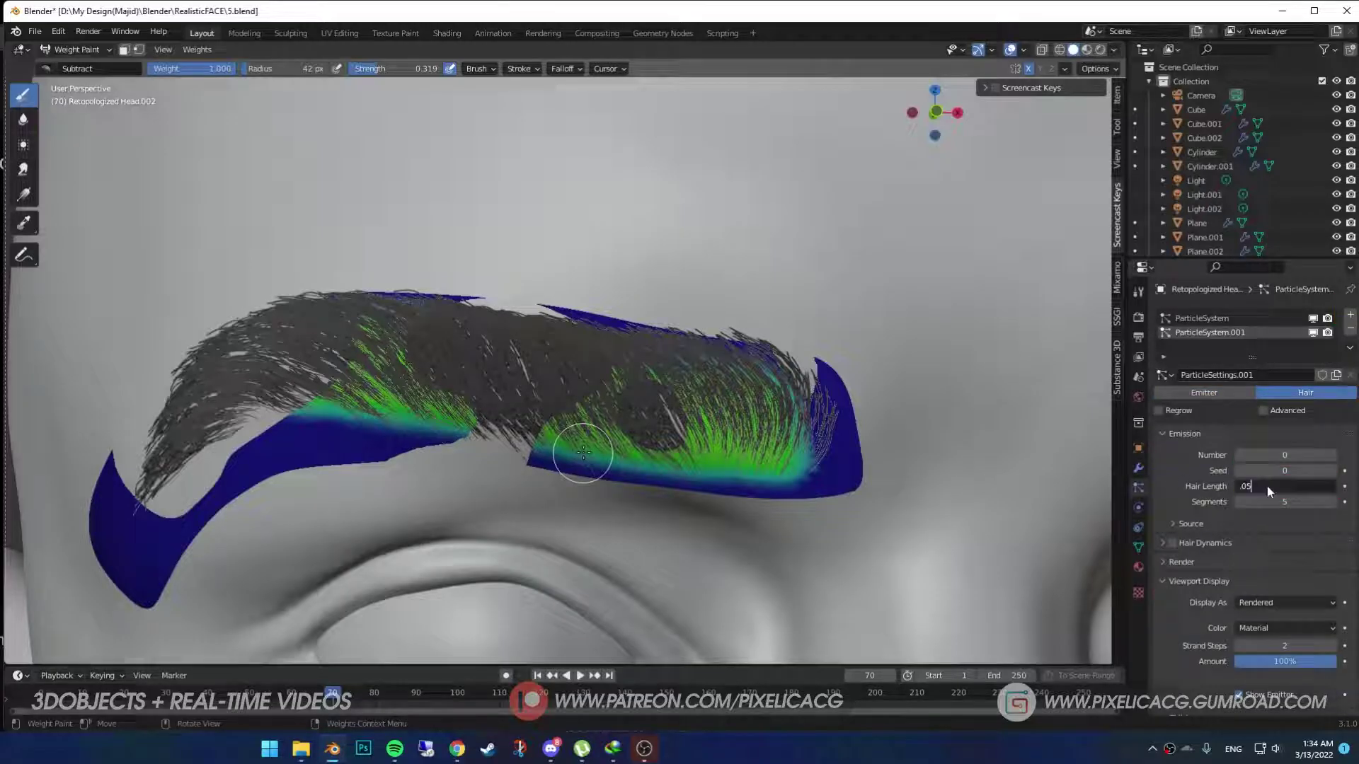
key(Return)
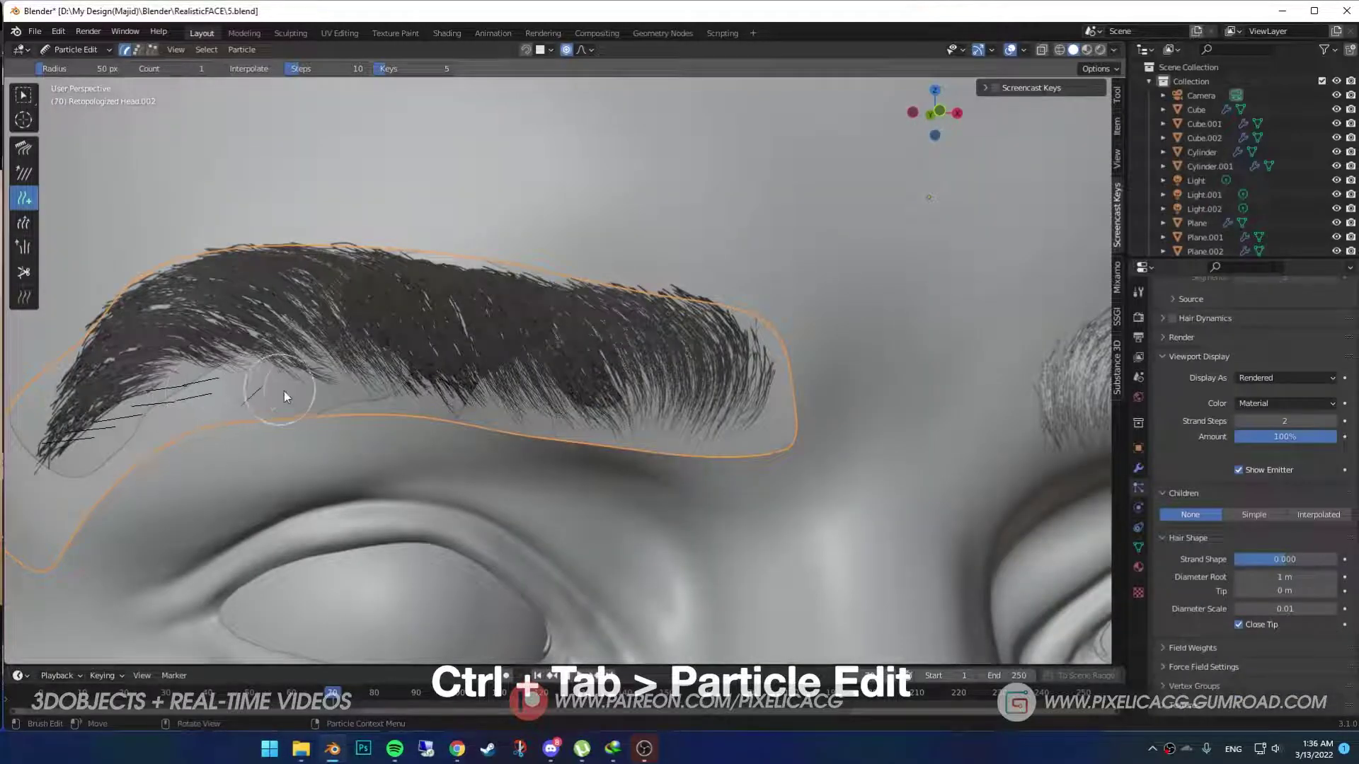
Add stray hairs along the lower brow edge with the Add brush at 50 px radius and comb them at 145 px radius
drag(511, 428, 577, 444)
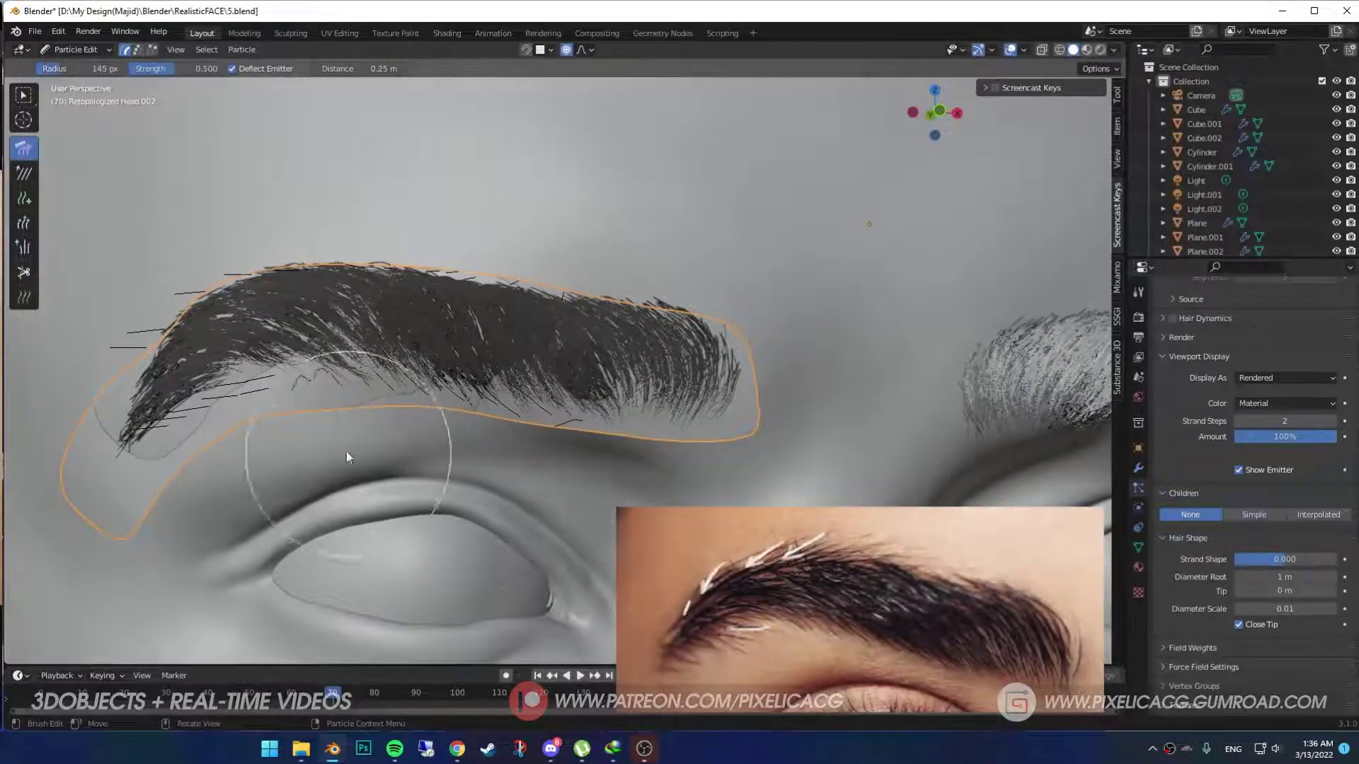
drag(282, 414, 411, 244)
Give the second particle system Simple children with a 0.01 m radius, clump 1.000 and a clump shape of about 0.163
click(1258, 401)
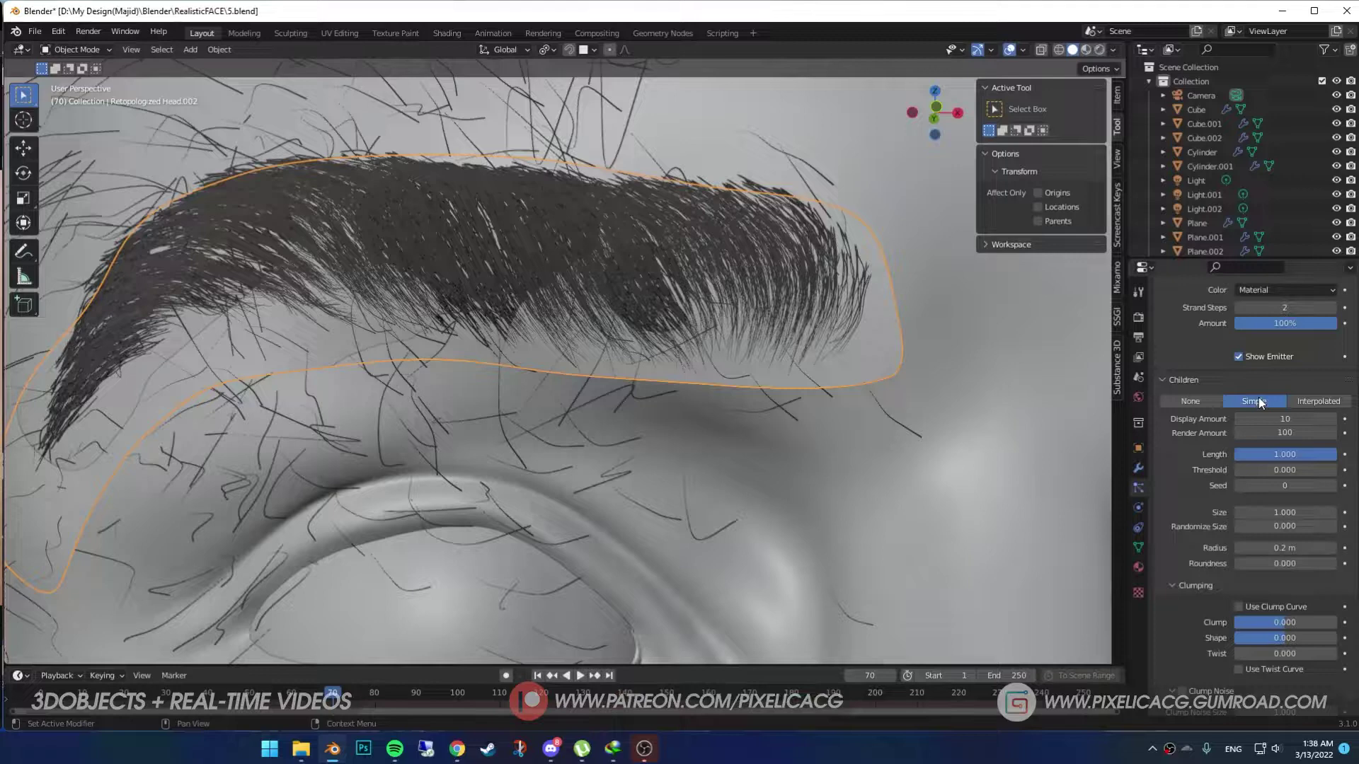
drag(1274, 547, 1238, 547)
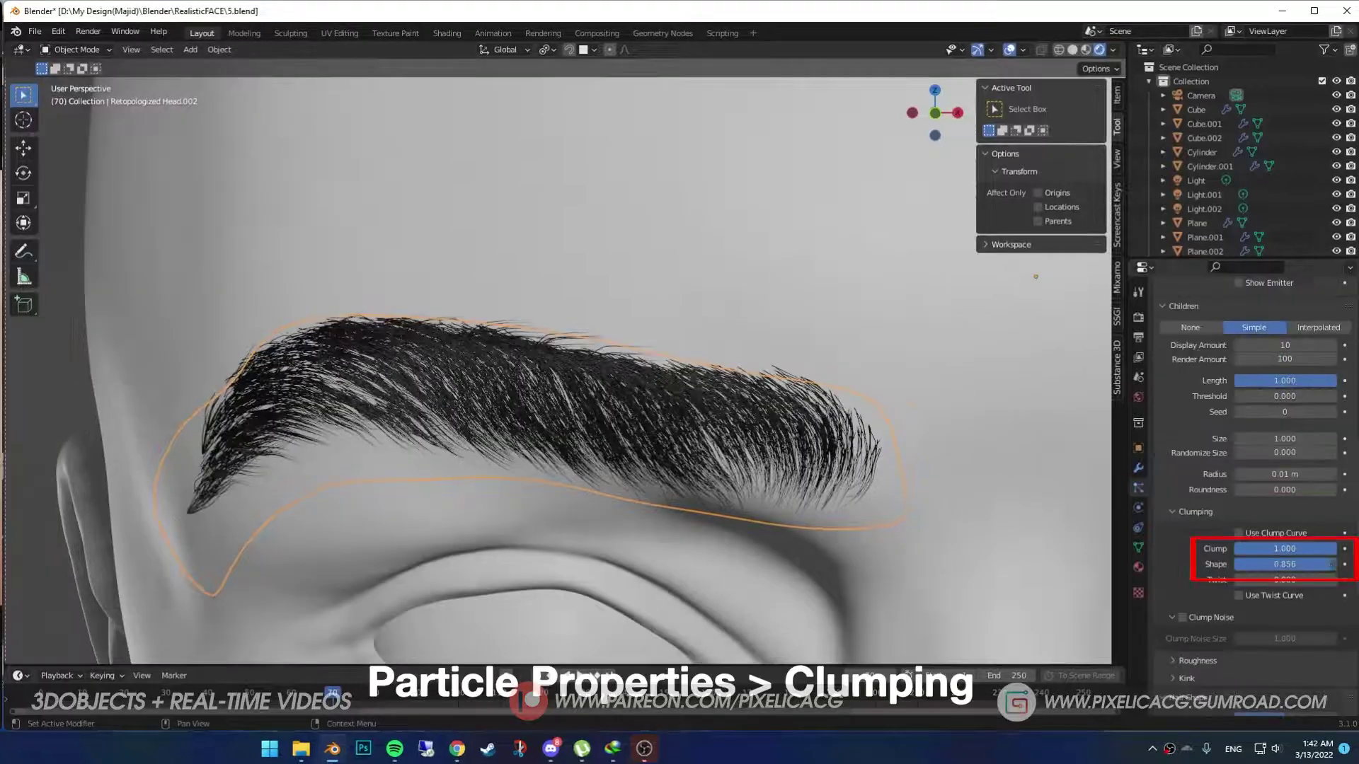
drag(1330, 564, 1286, 564)
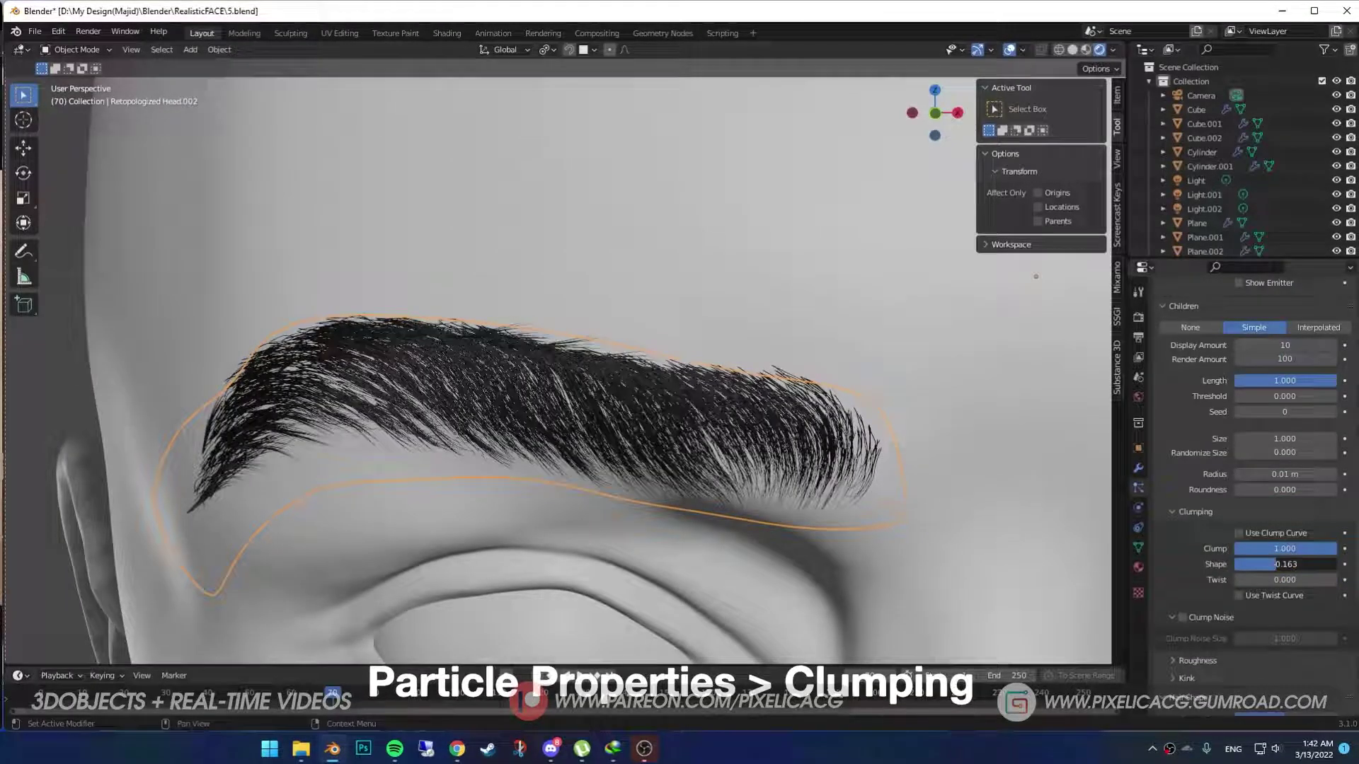
drag(1276, 564, 1274, 564)
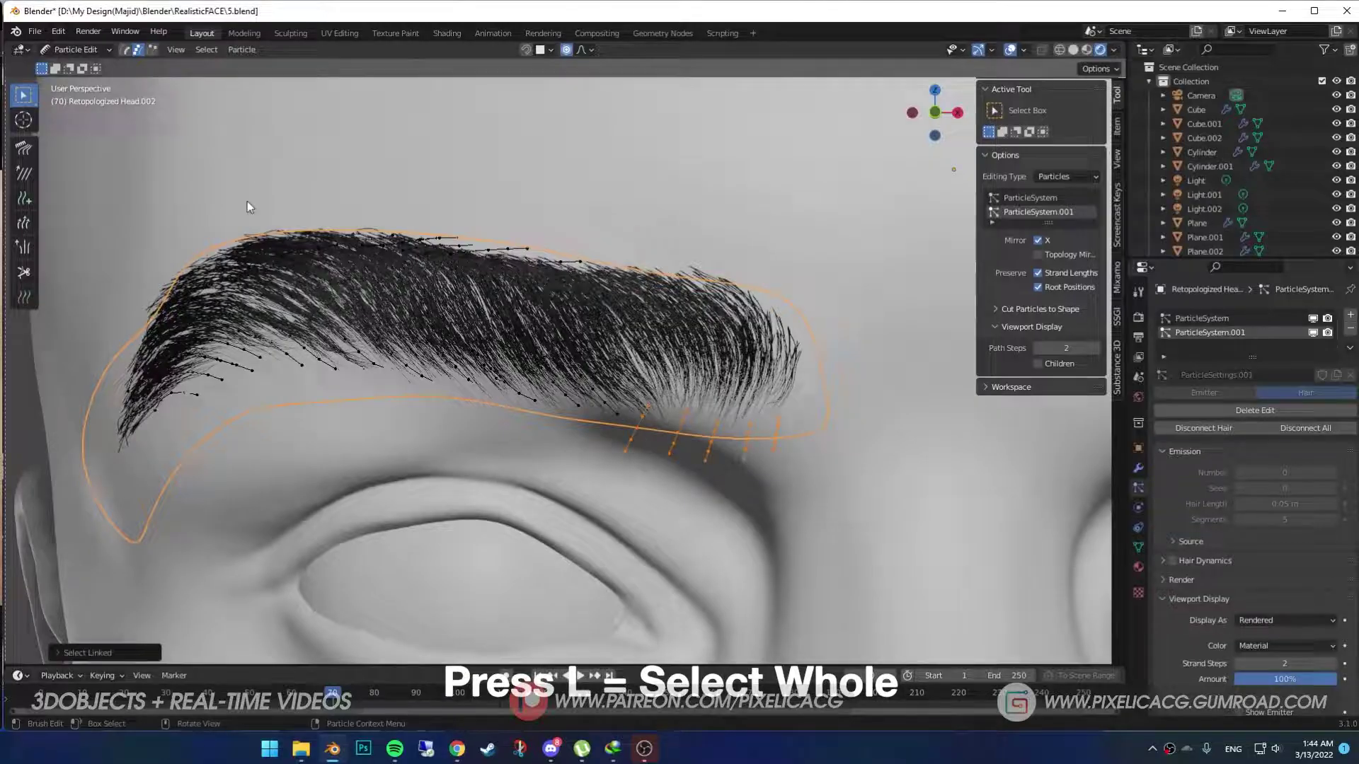
Adjust the selected inner-brow hairs with the Length brush at 50 px radius and comb them at 103 px radius
key(shift+space)
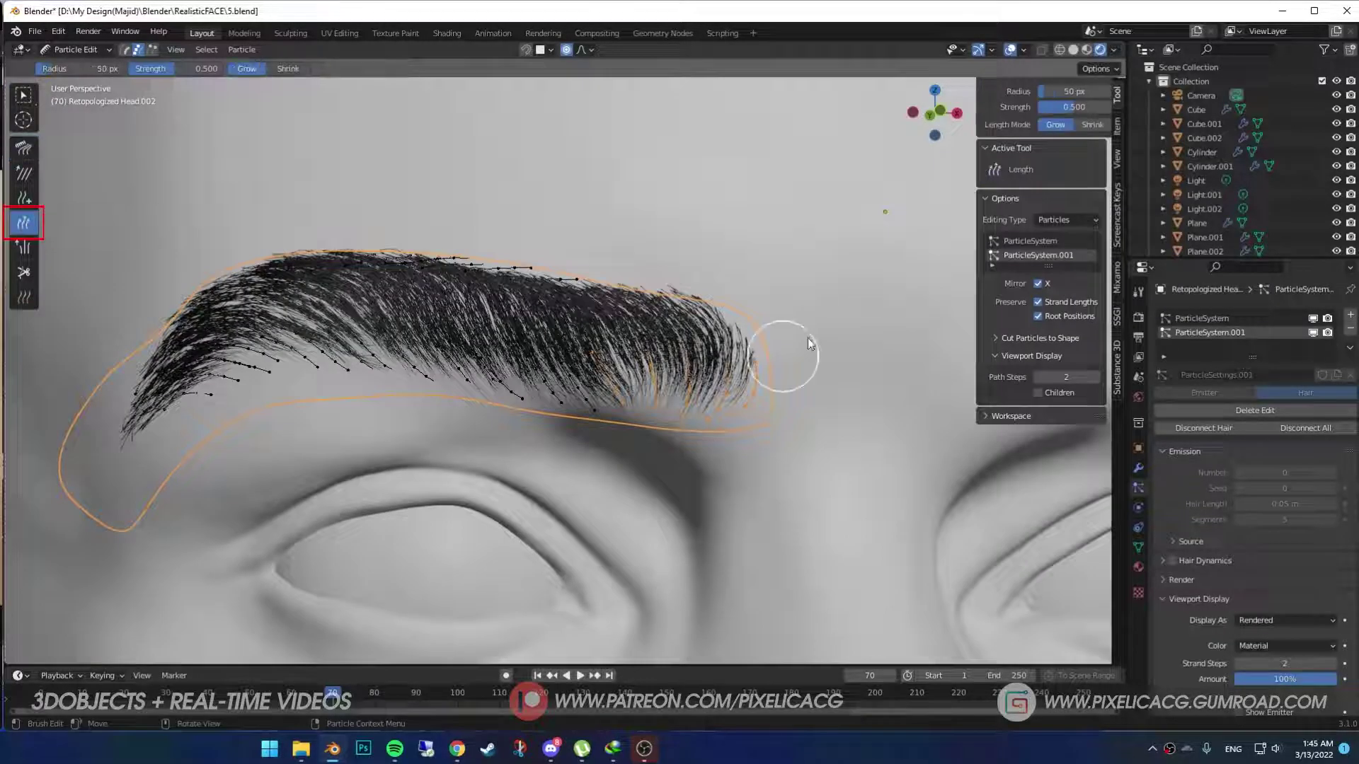
drag(759, 371, 758, 346)
click(24, 149)
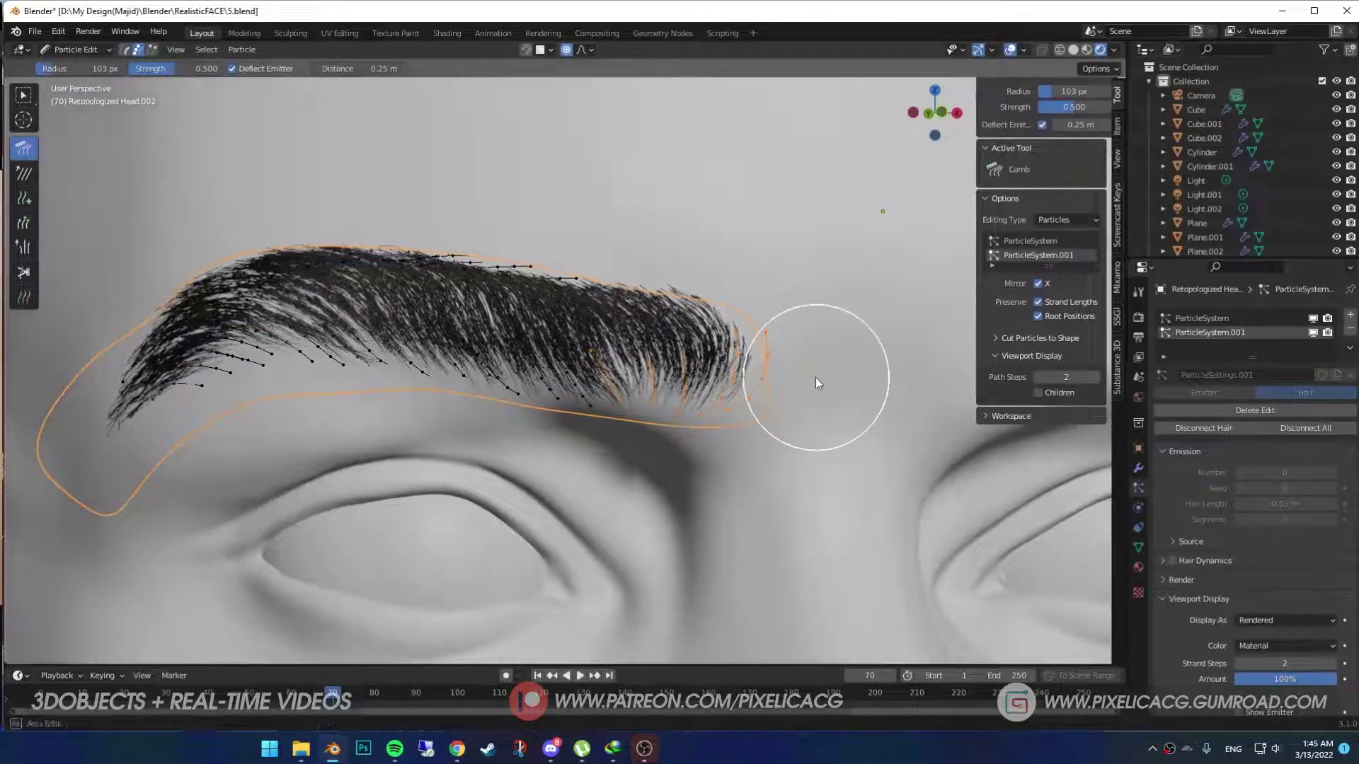
mouse_move(728, 274)
middle_down()
mouse_move(646, 355)
mouse_move(584, 366)
middle_up()
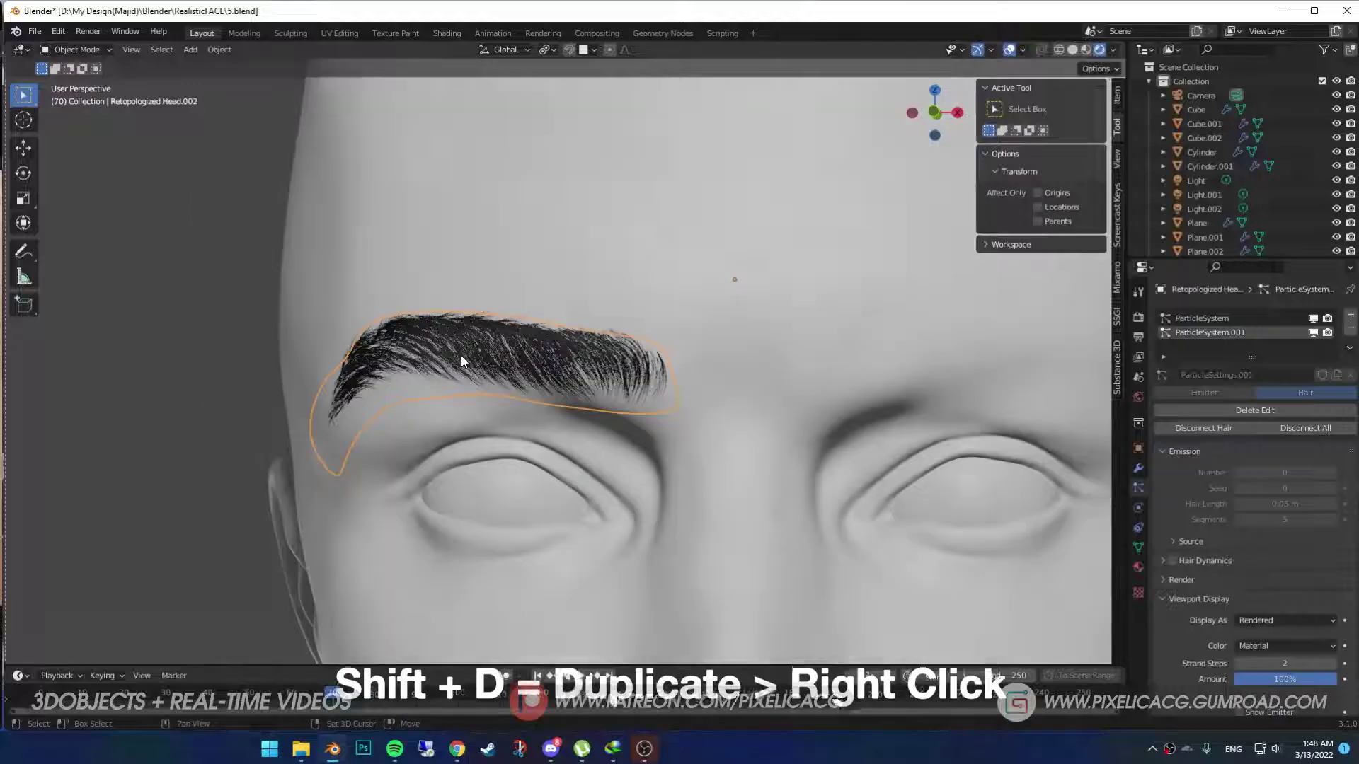
Duplicate the finished eyebrow in place and mirror the copy along the global X axis to the other side of the face
key(shift+d)
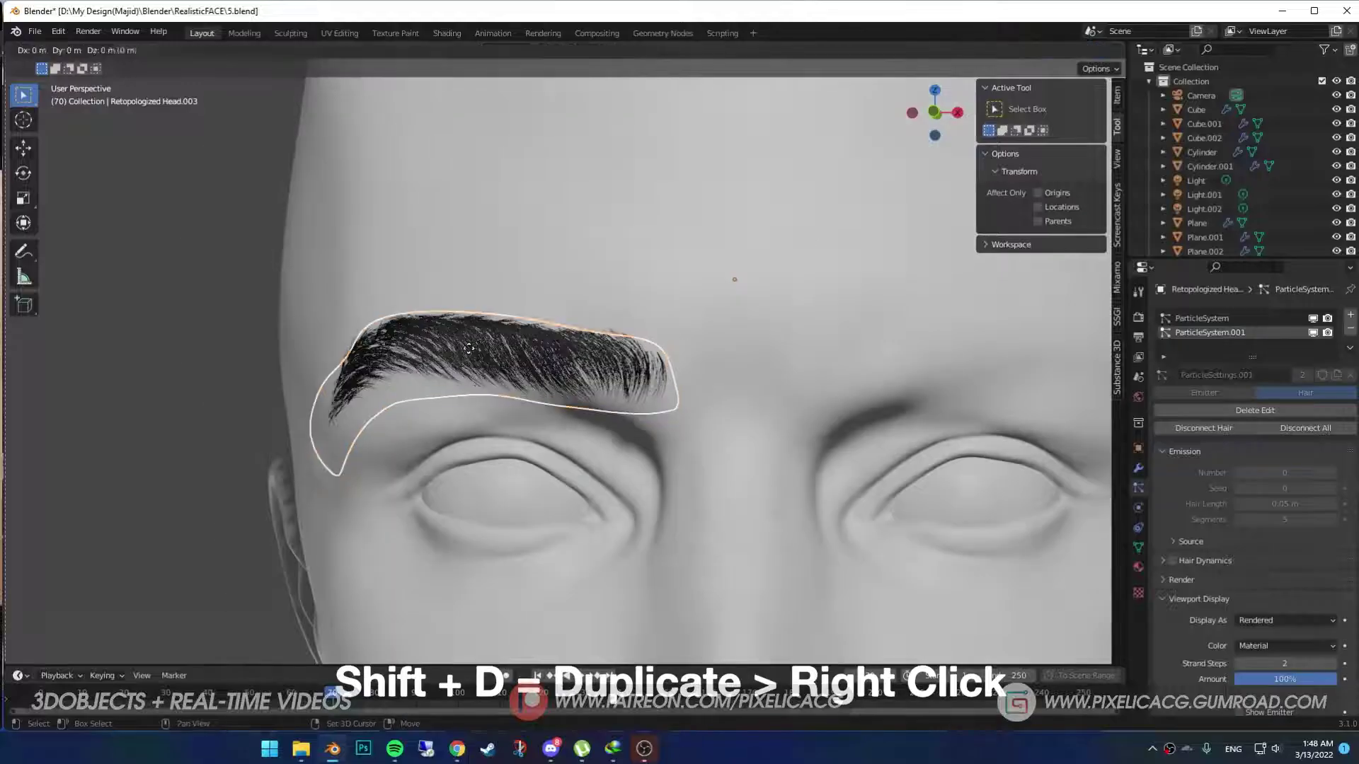
right_click(199, 56)
click(212, 50)
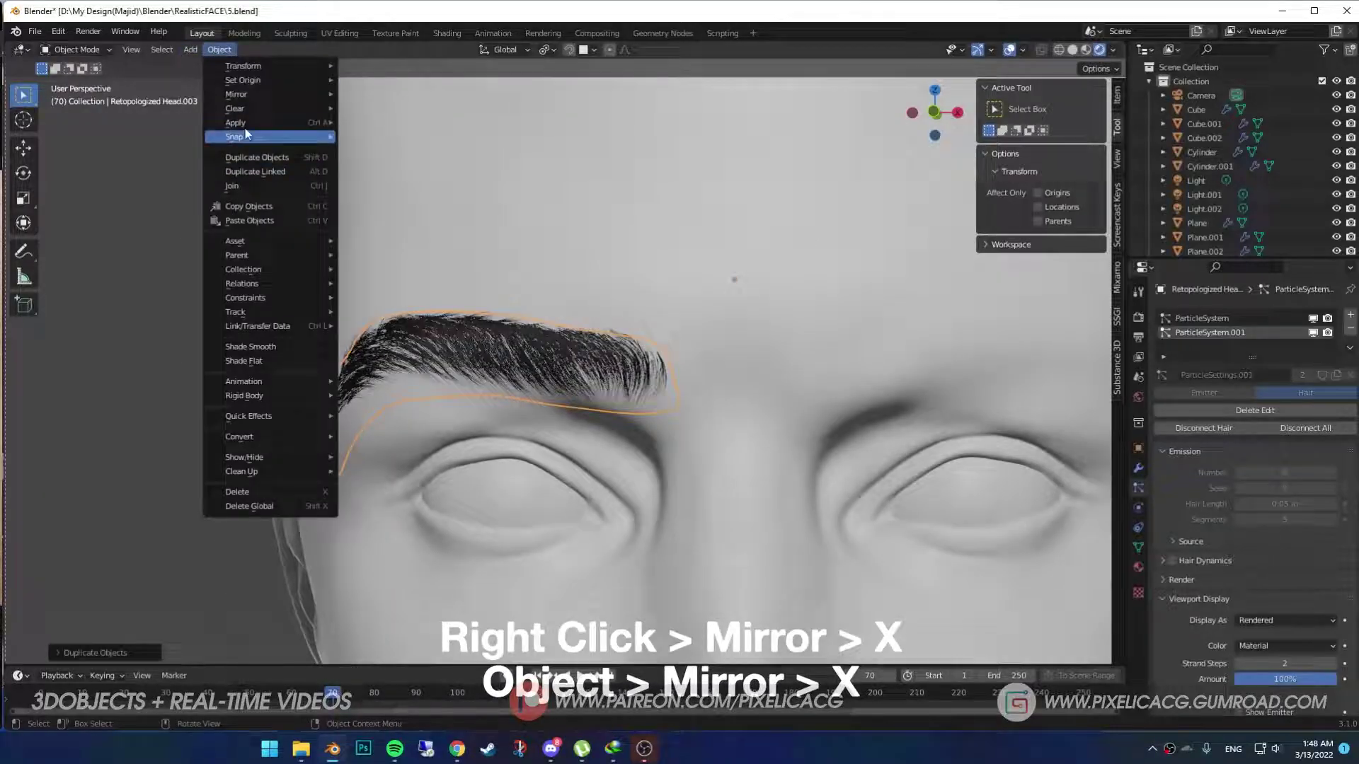
mouse_move(246, 98)
click(396, 115)
scroll(415, 296, down, 5)
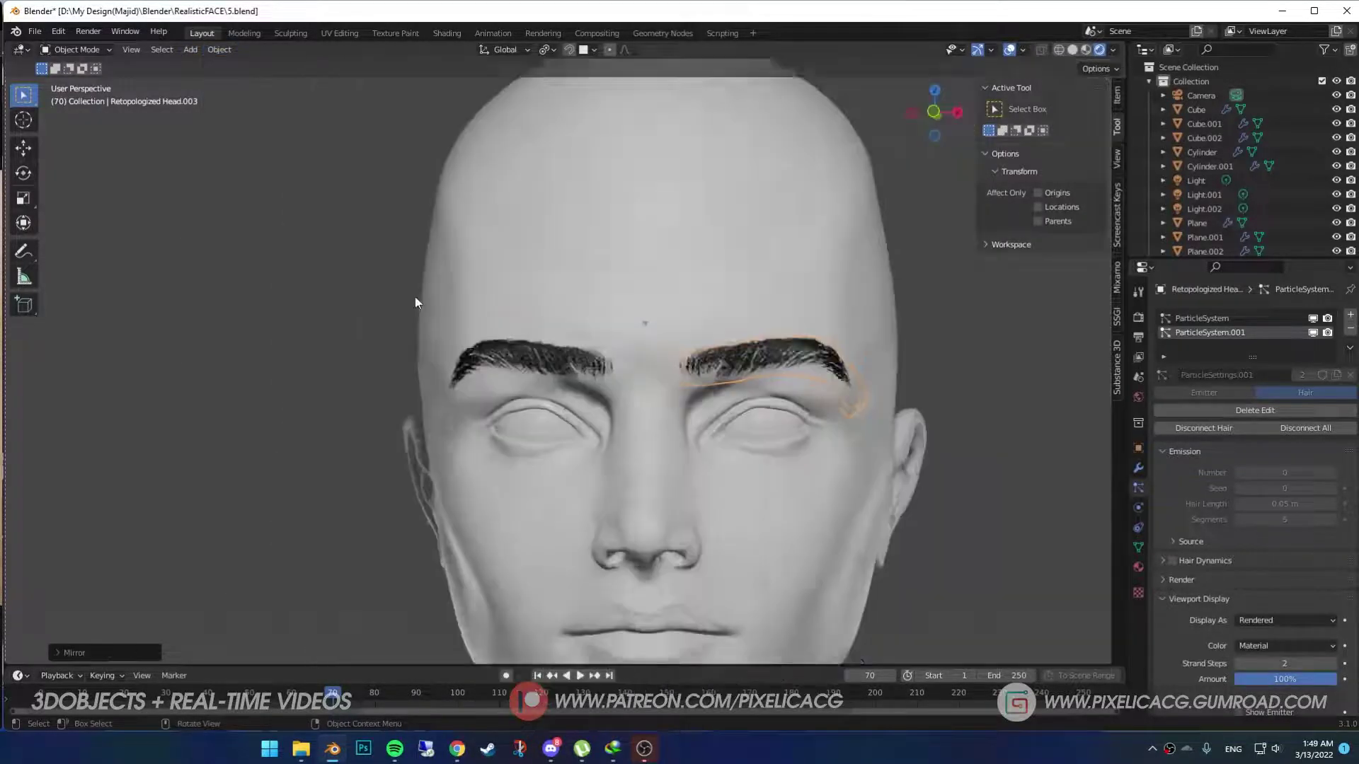
middle_drag(415, 296, 447, 401)
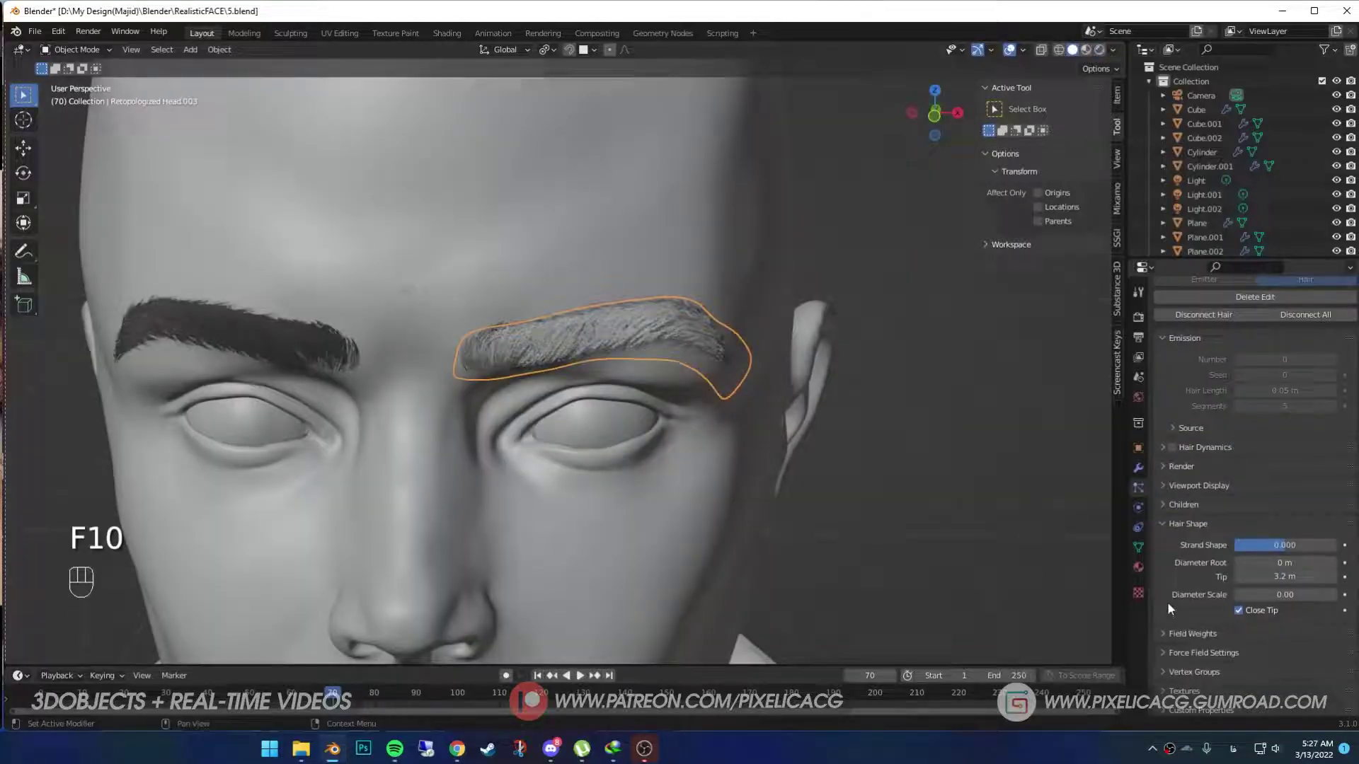
Review the Render and Children settings of both particle systems on the mirrored eyebrow
click(1183, 463)
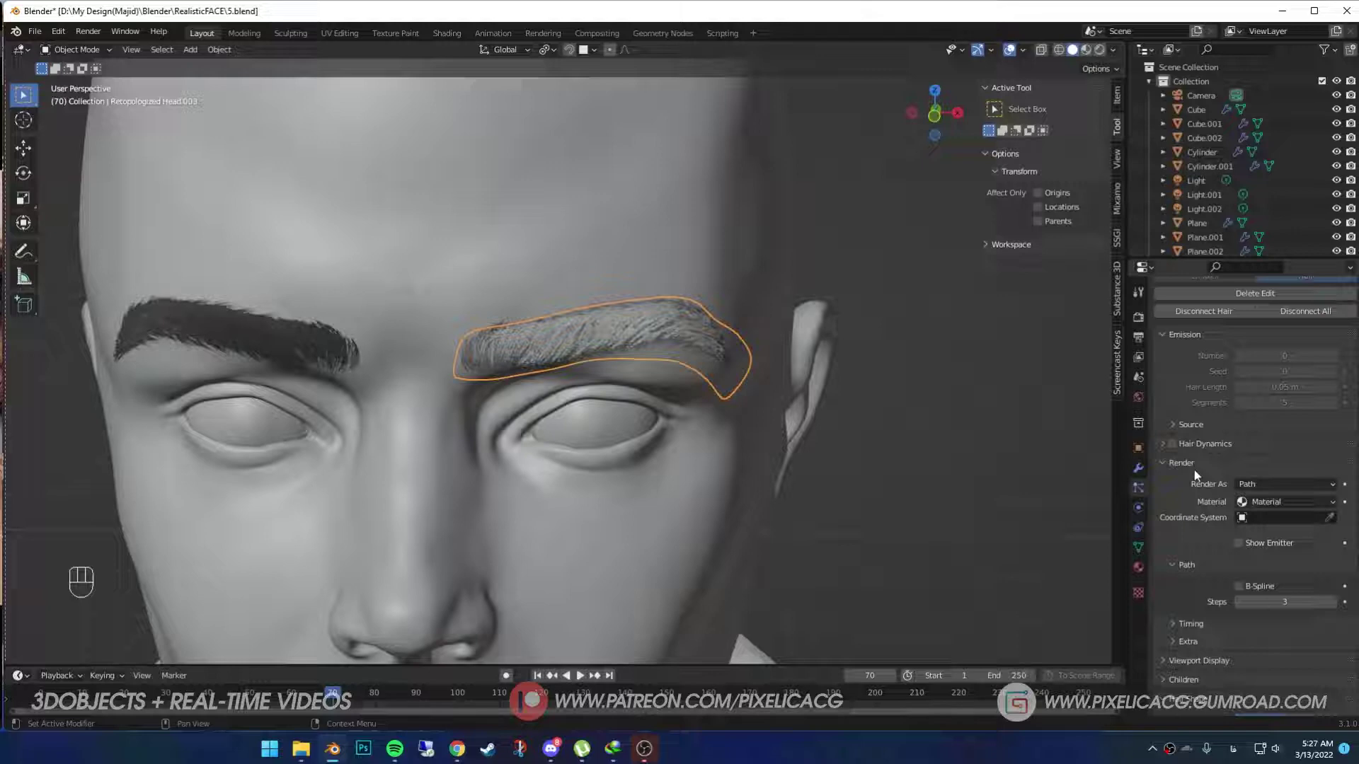
click(1192, 463)
click(1195, 502)
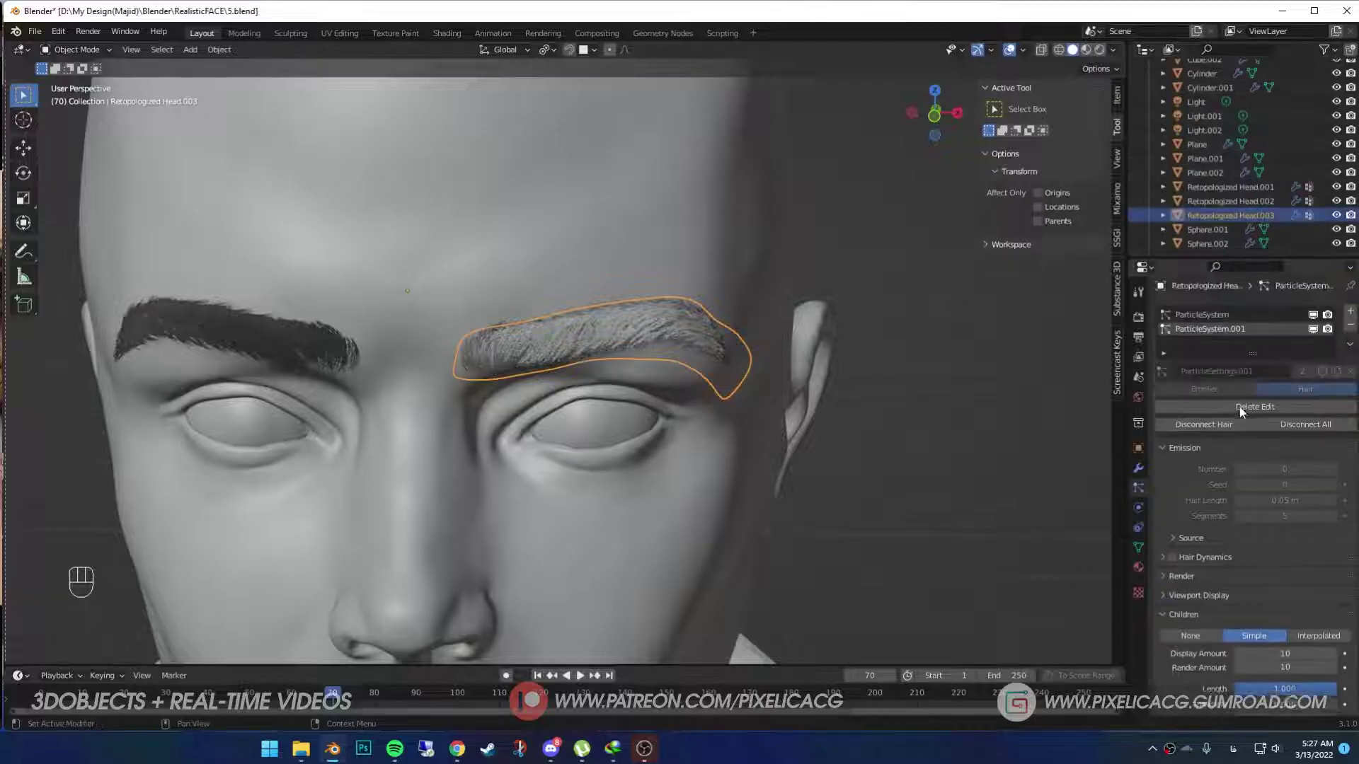
click(1230, 318)
scroll(1213, 586, down, 1)
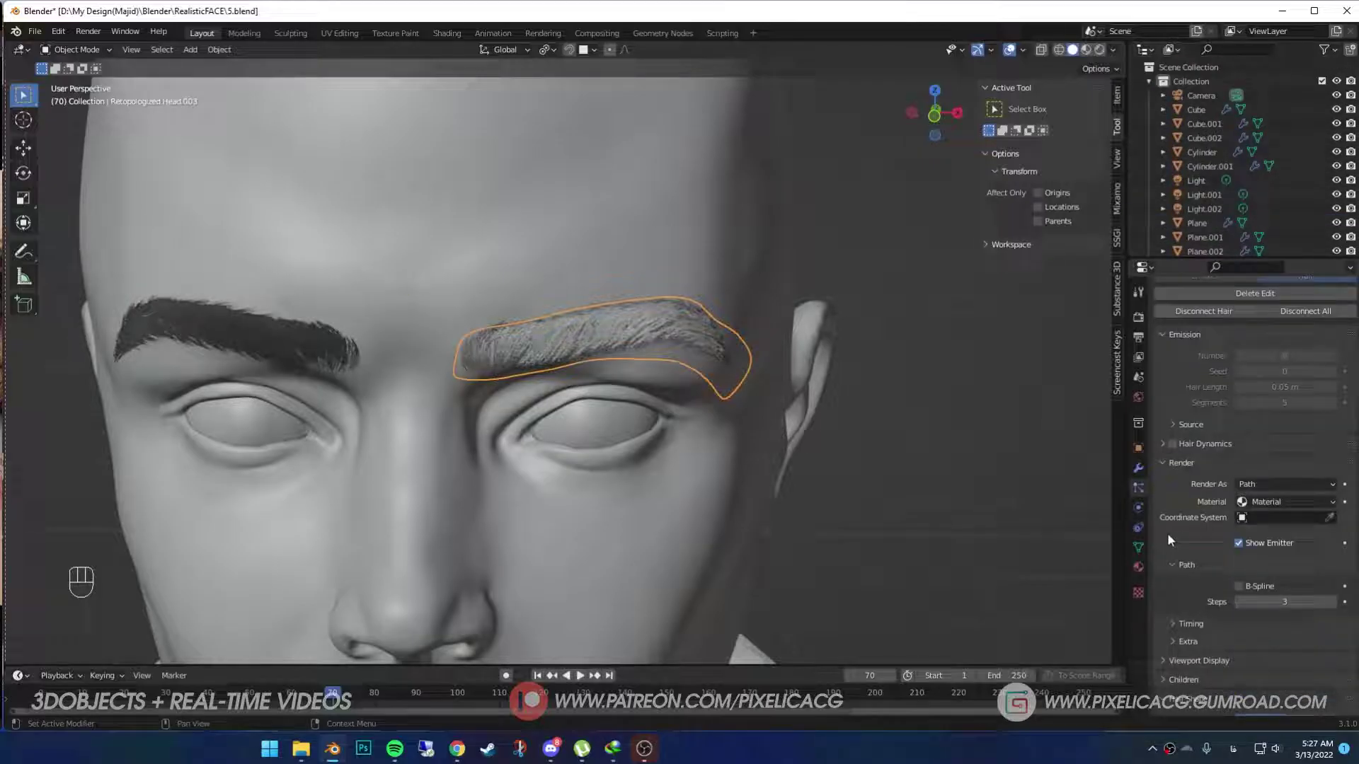
click(1191, 464)
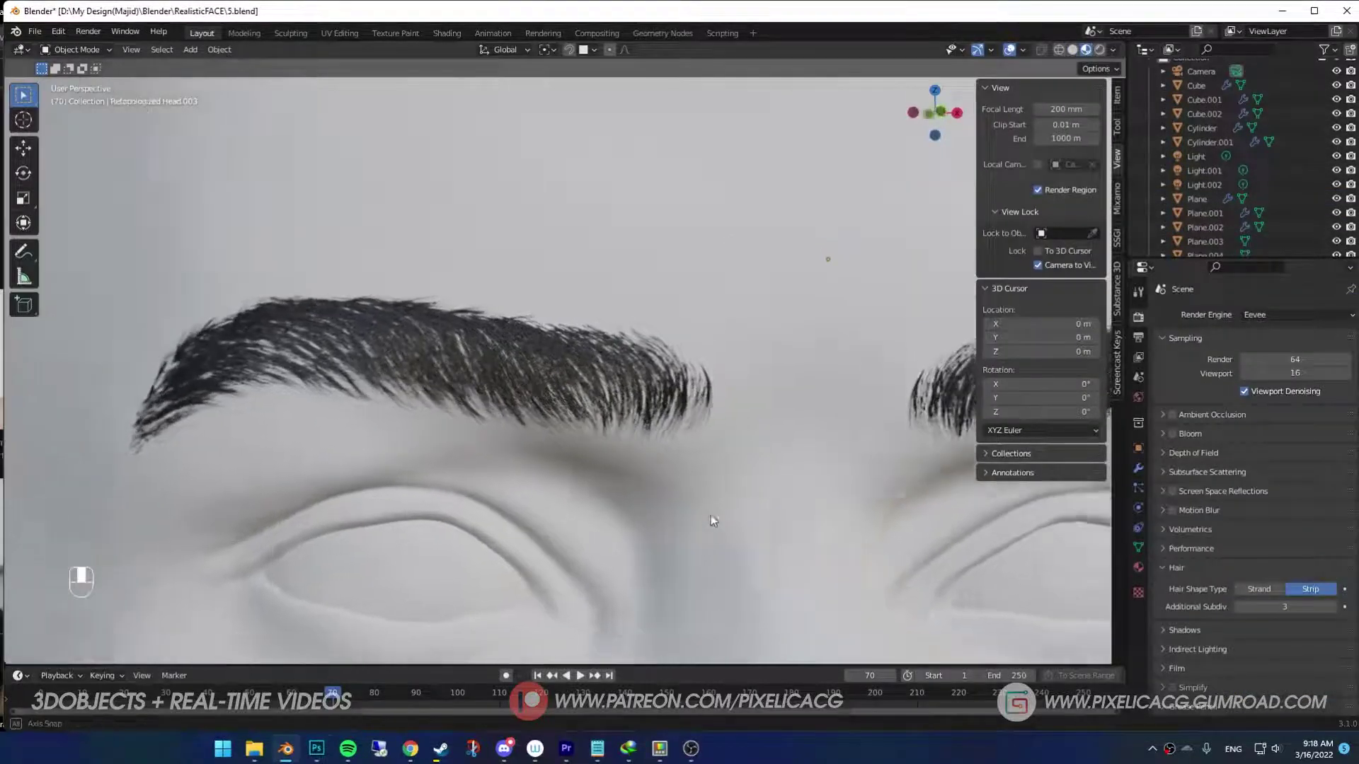